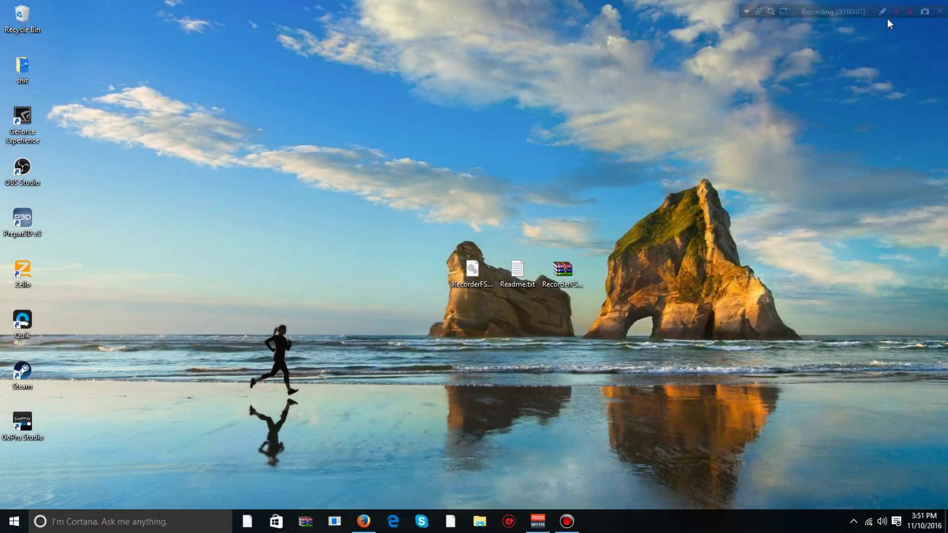
Select and deselect the downloaded RecorderFSX files on the desktop.
left_click_drag(645, 385, 126, 22)
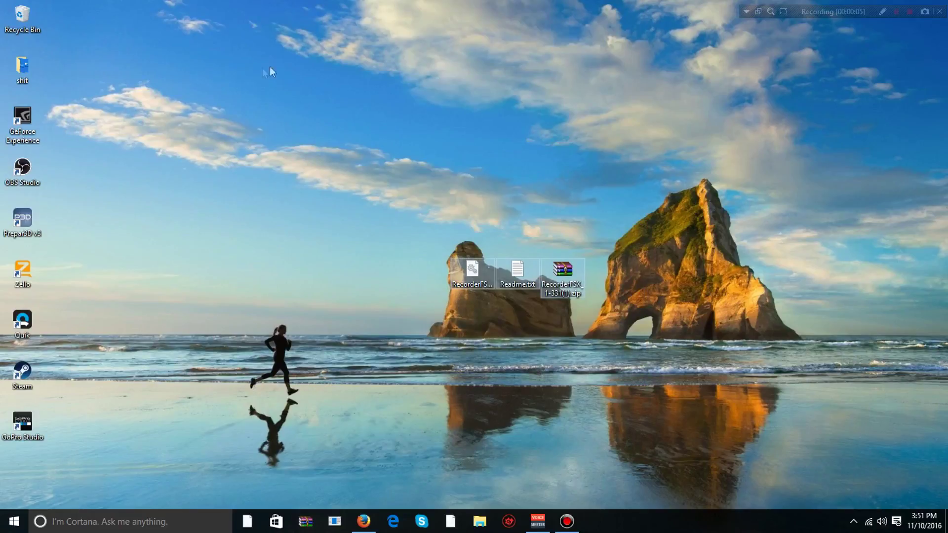
left_click(296, 44)
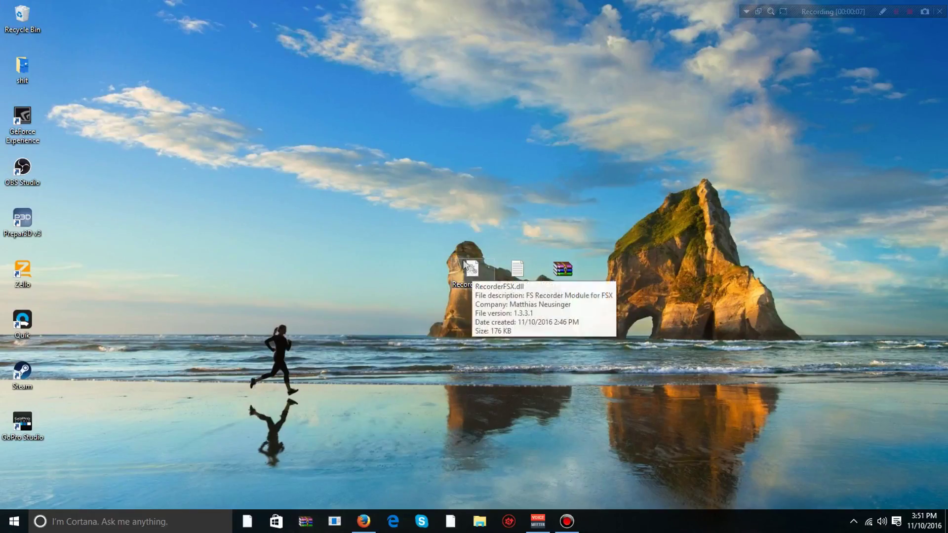
left_click(16, 204)
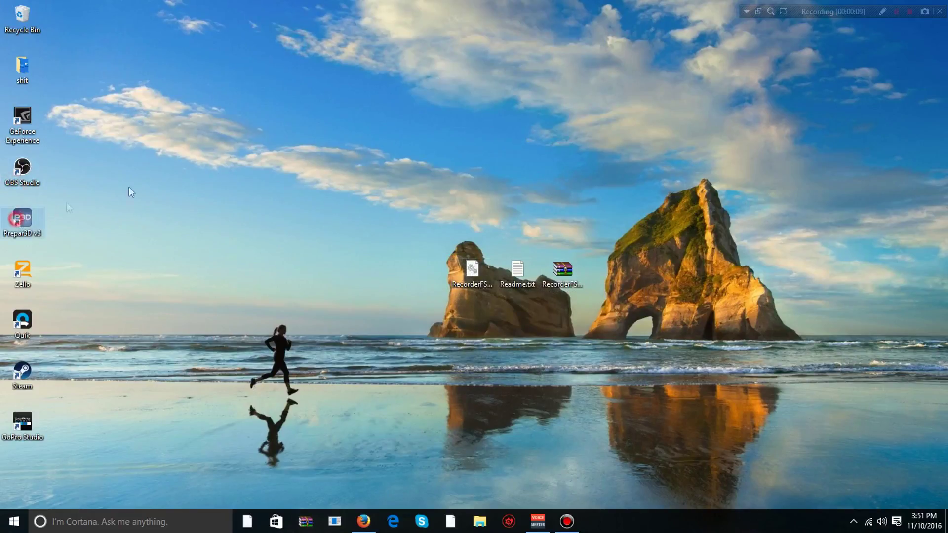
left_click_drag(529, 38, 820, 218)
left_click_drag(296, 111, 669, 312)
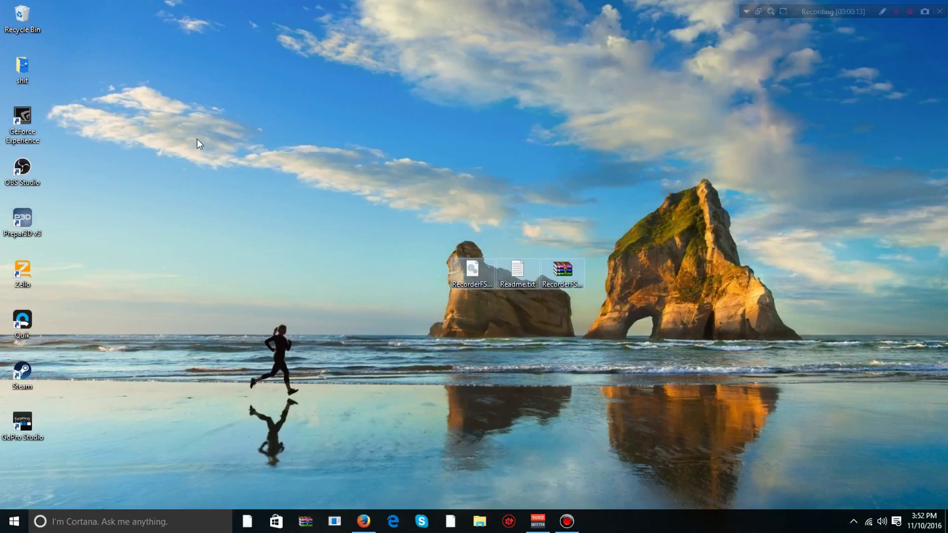
left_click(421, 77)
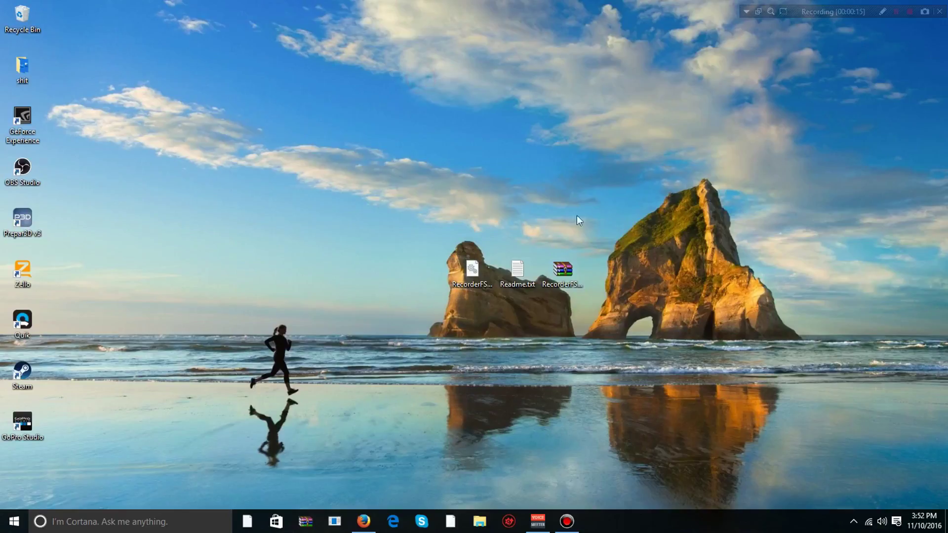
left_click_drag(677, 328, 332, 225)
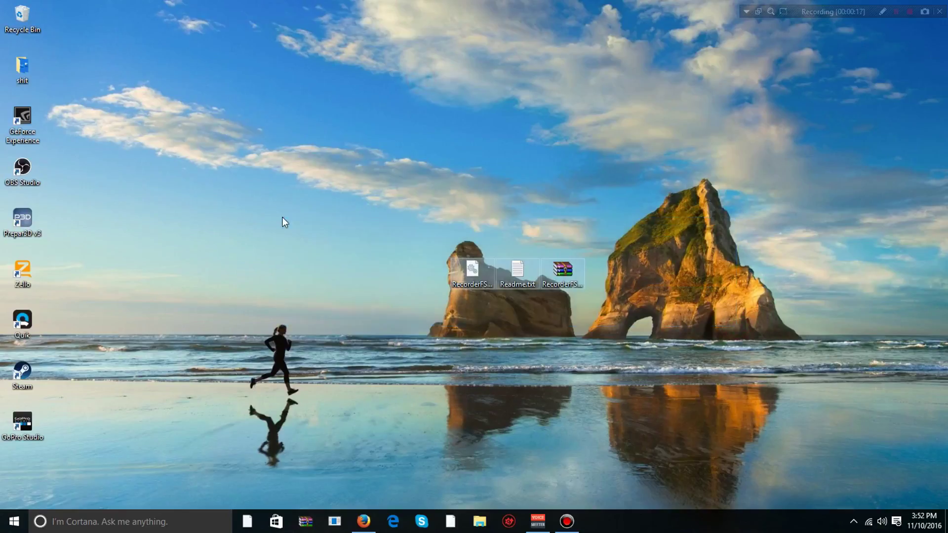
left_click(559, 289)
left_click(402, 63)
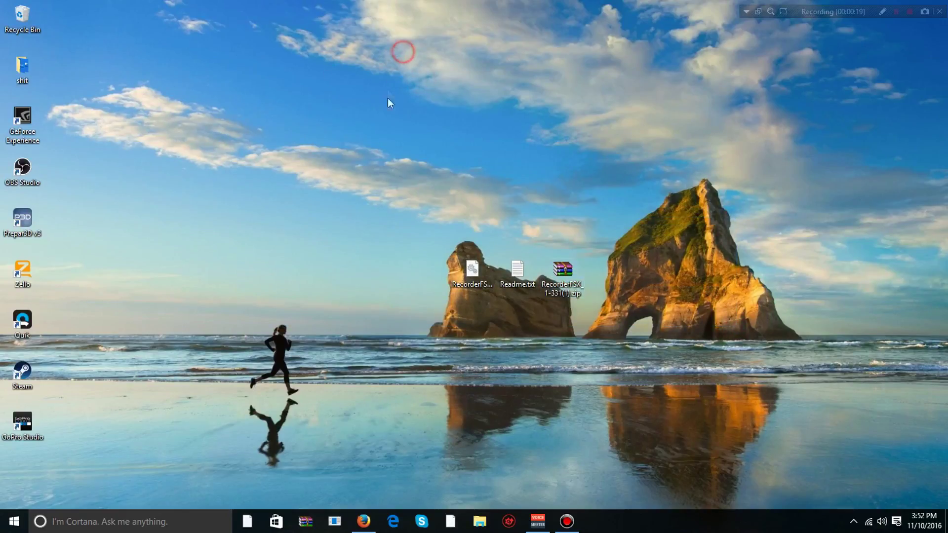
mouse_move(512, 116)
left_mouse_down()
mouse_move(591, 298)
mouse_move(511, 124)
left_mouse_up()
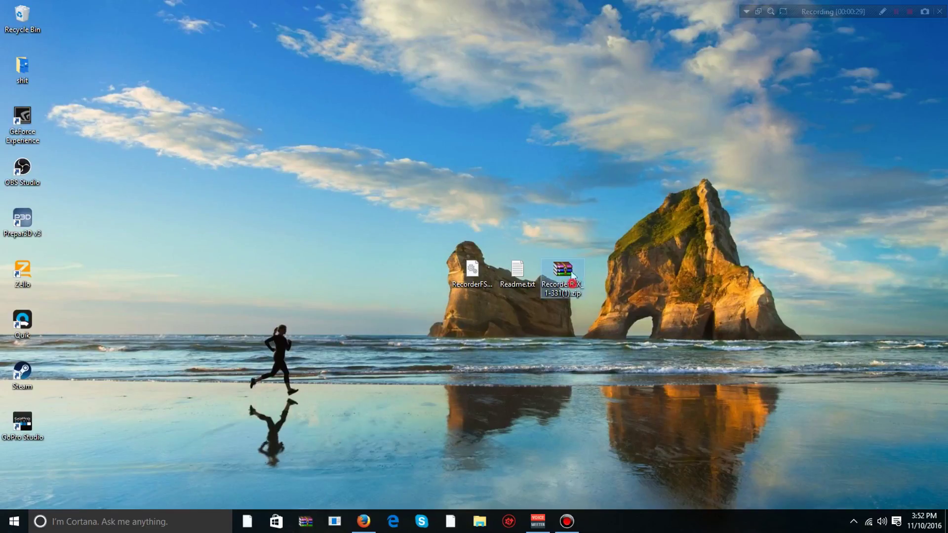
Open the RecorderFSX zip briefly, close it, and reposition the zip on the desktop.
left_click_drag(552, 287, 462, 136)
double_click(462, 136)
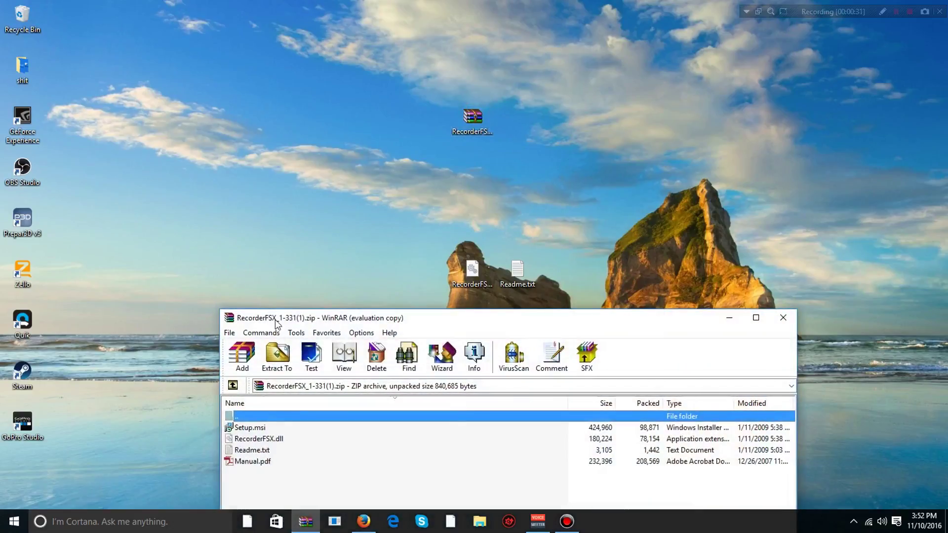
mouse_move(276, 319)
left_mouse_down()
mouse_move(494, 130)
mouse_move(607, 73)
left_mouse_up()
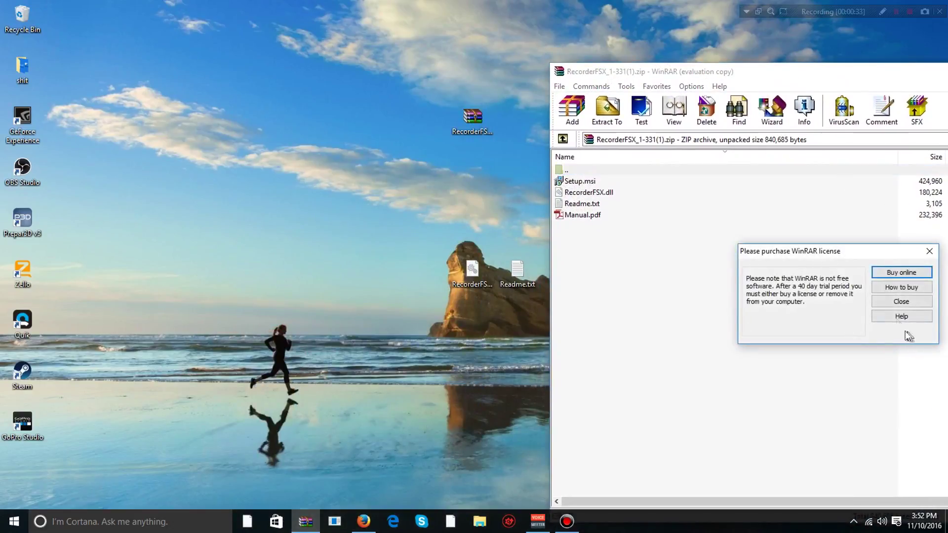
left_click(901, 301)
left_click(782, 318)
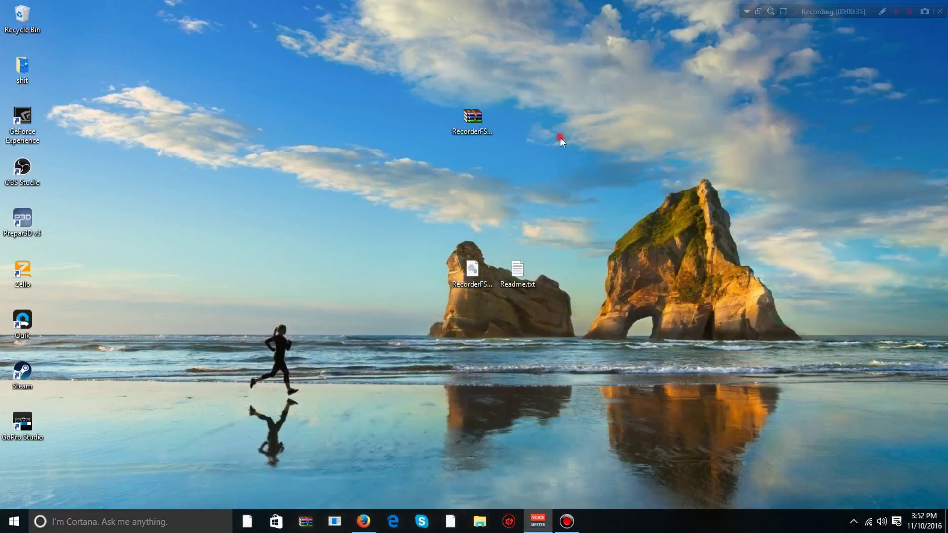
left_click_drag(423, 79, 584, 202)
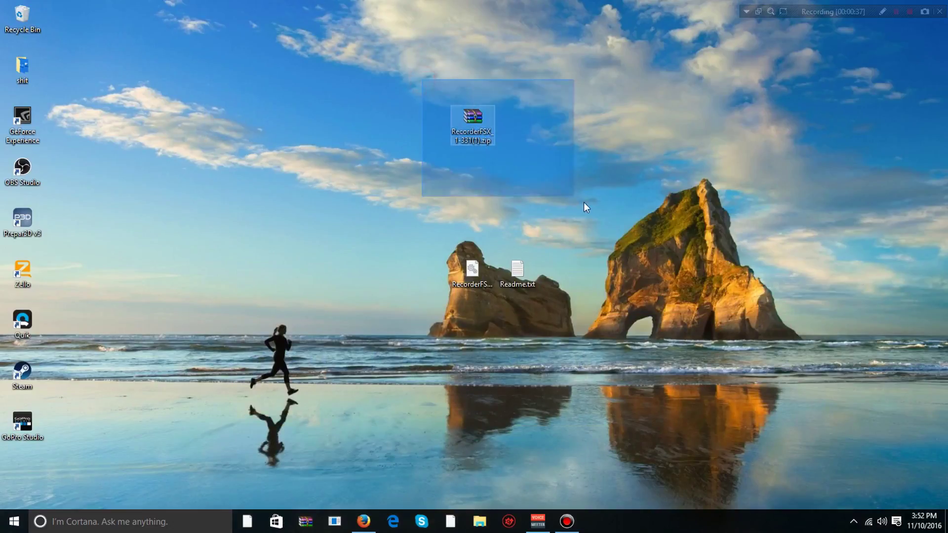
mouse_move(474, 122)
left_mouse_down()
mouse_move(562, 158)
mouse_move(648, 213)
left_mouse_up()
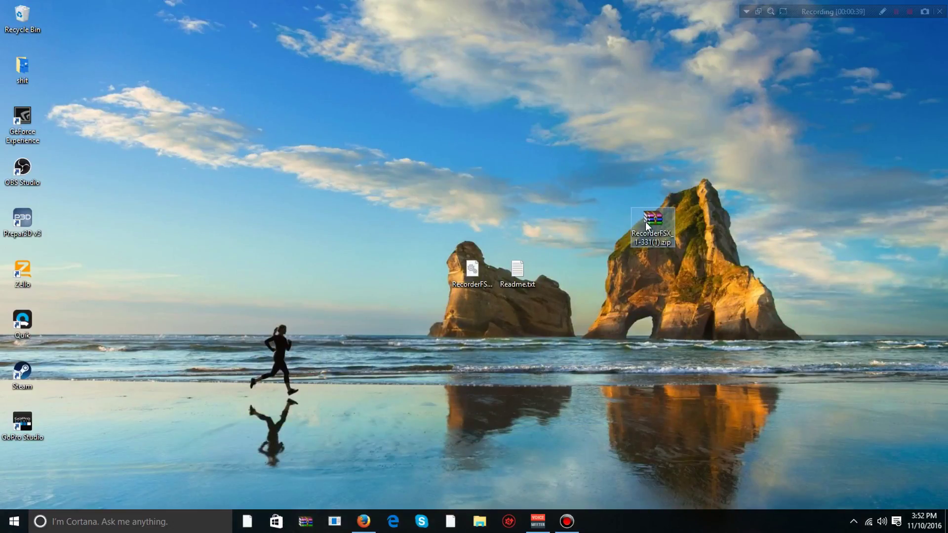
Extract only RecorderFSX.dll and Readme.txt from the zip, replacing the existing desktop copies.
double_click(648, 226)
mouse_move(315, 317)
left_mouse_down()
mouse_move(602, 217)
mouse_move(718, 82)
left_mouse_up()
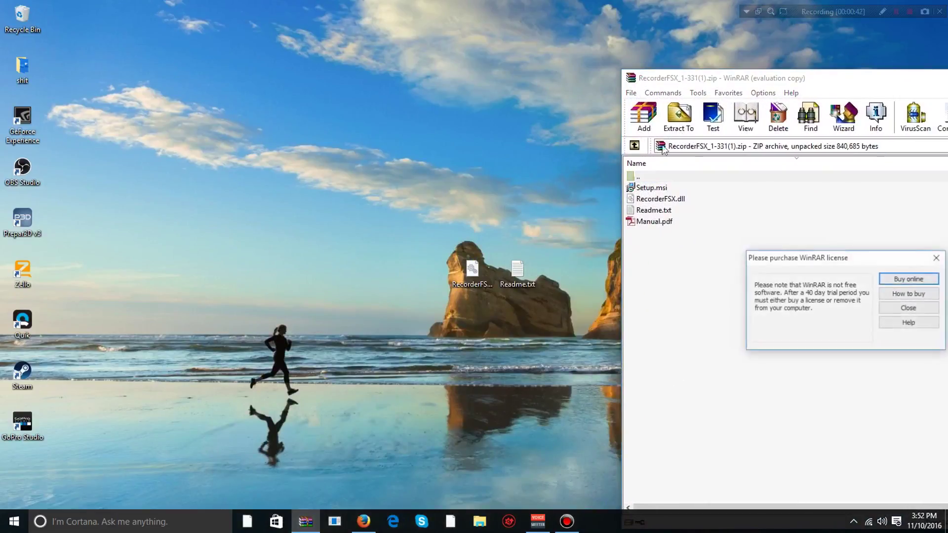
left_click(922, 310)
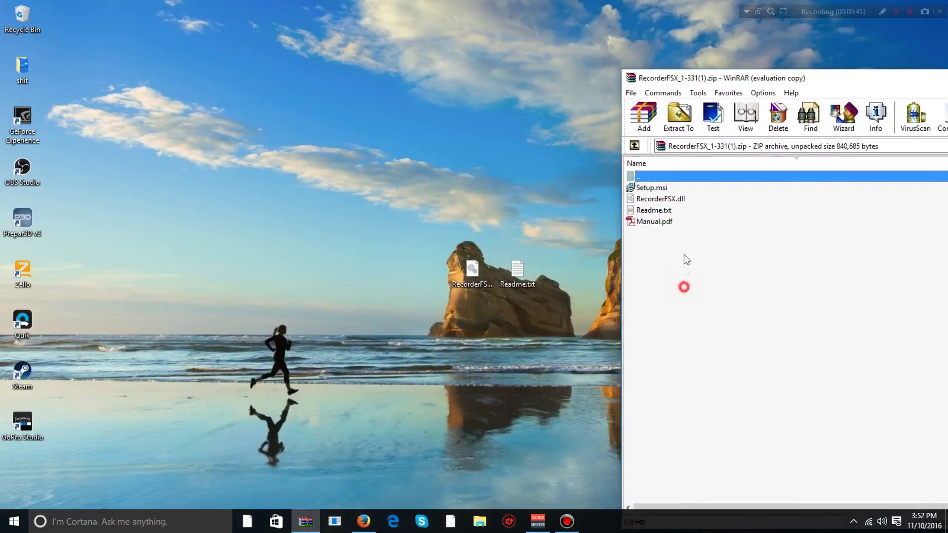
left_click_drag(684, 256, 687, 184)
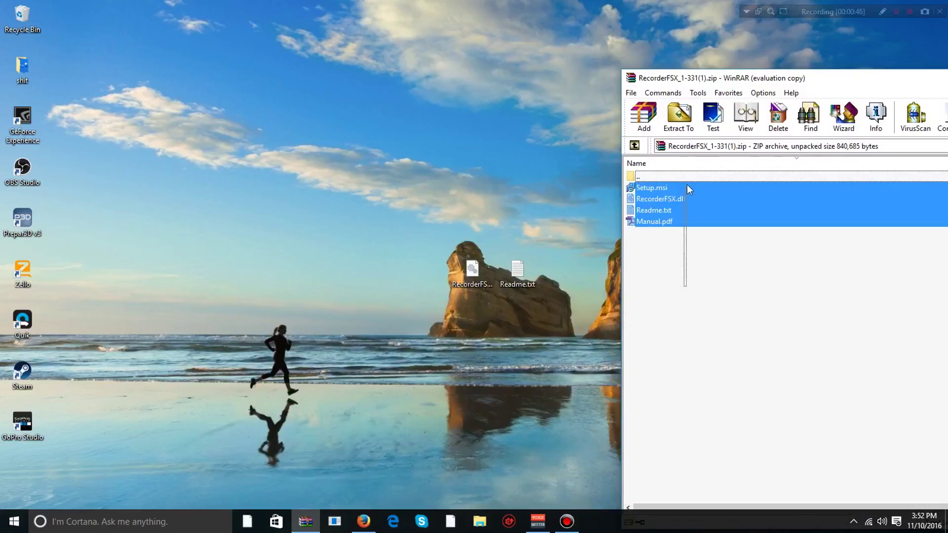
left_click(653, 187, "ctrl")
left_click(653, 222, "ctrl")
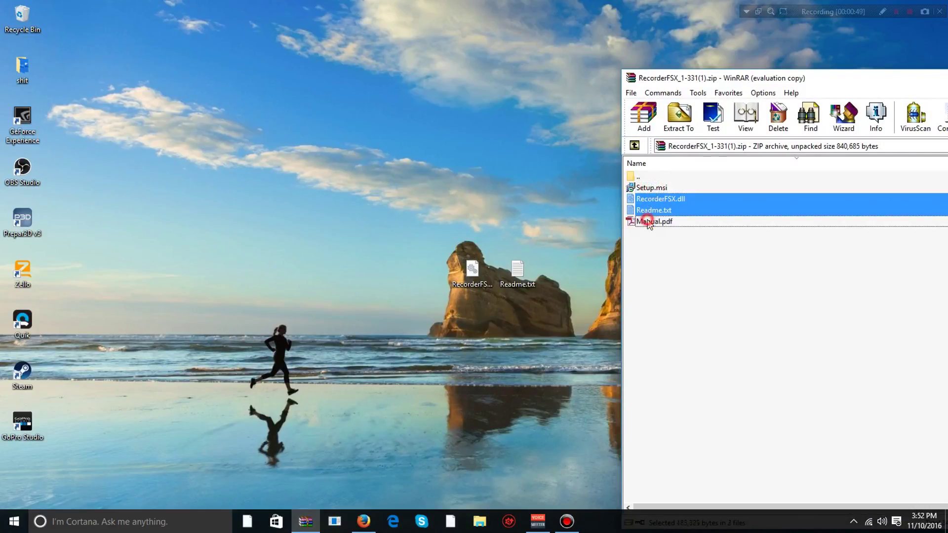
left_click_drag(680, 207, 450, 207)
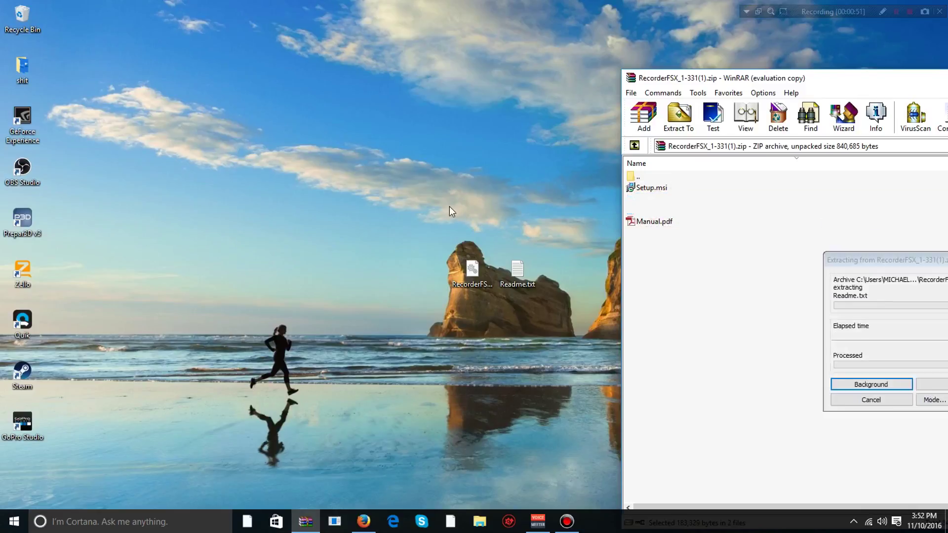
left_click(515, 168)
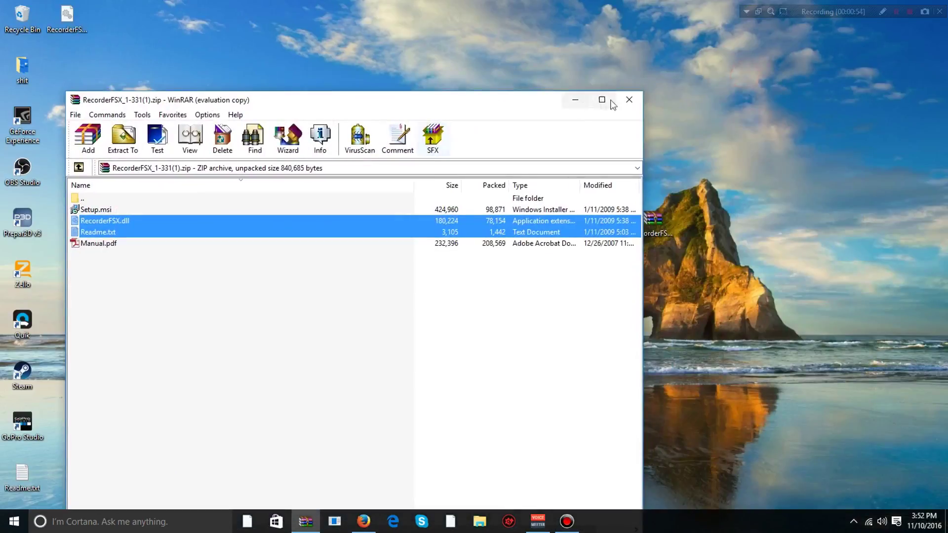
Close WinRAR, place RecorderFSX.dll above Readme.txt at centre, and move the zip to the top.
left_click(629, 100)
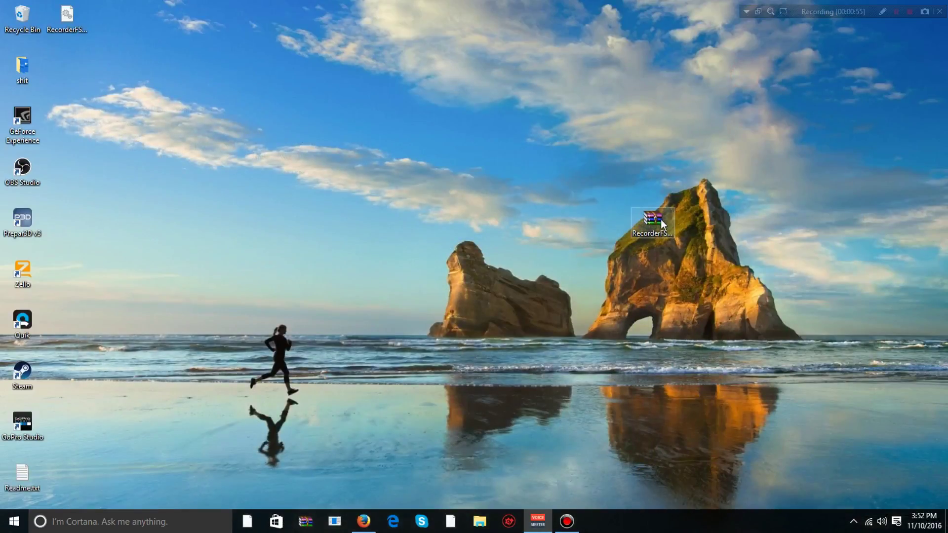
left_click_drag(67, 21, 472, 223)
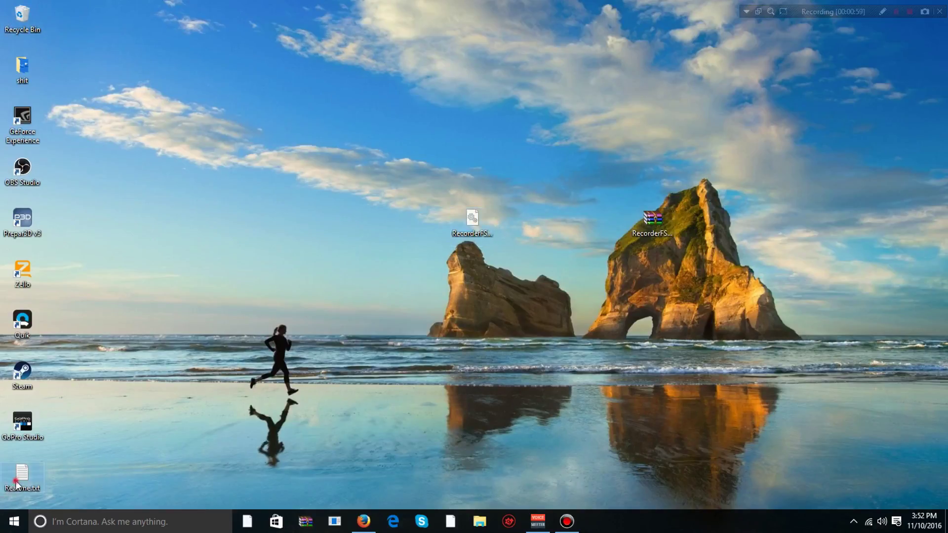
left_click_drag(20, 478, 473, 270)
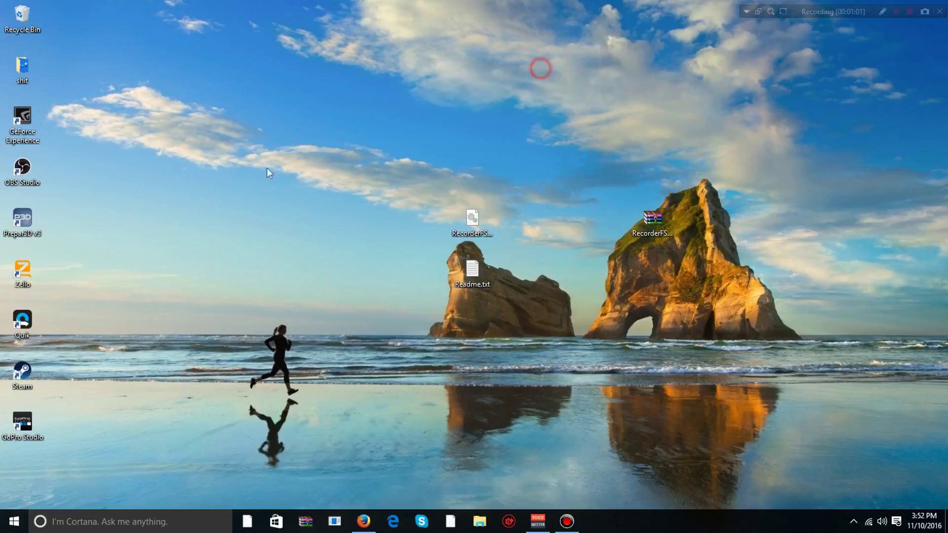
left_click_drag(496, 347, 233, 19)
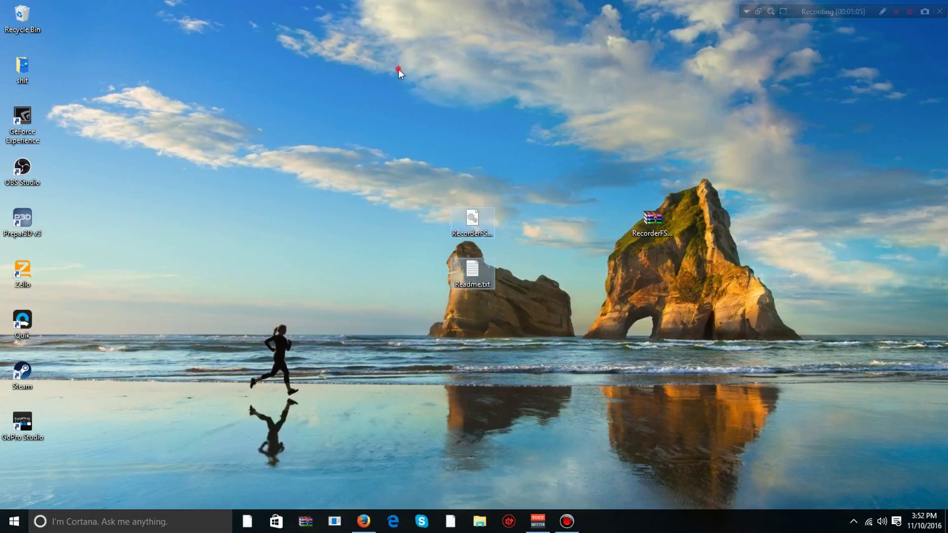
left_click_drag(645, 224, 510, 82)
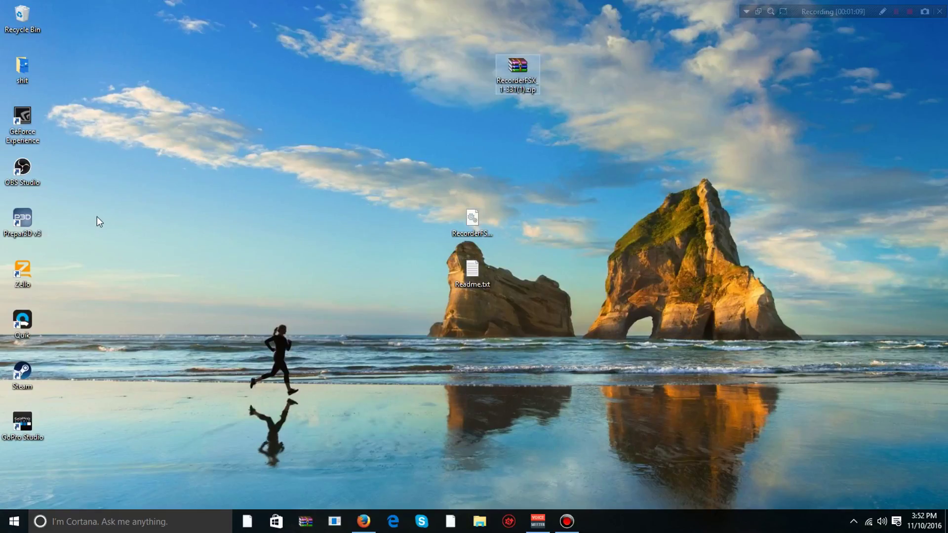
Open the Modules folder inside the Prepar3D v3 installation folder.
right_click(39, 225)
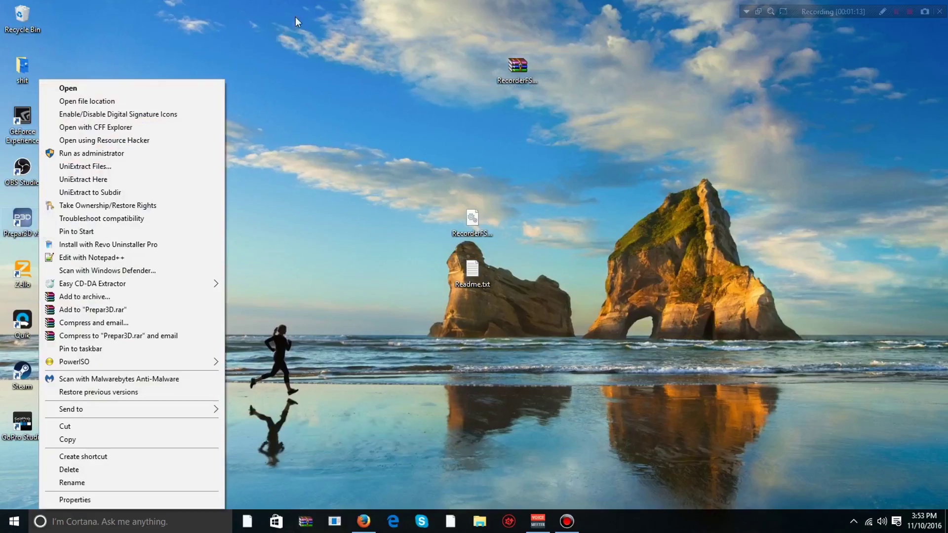
left_click(10, 247)
double_click(14, 214)
right_click(14, 219)
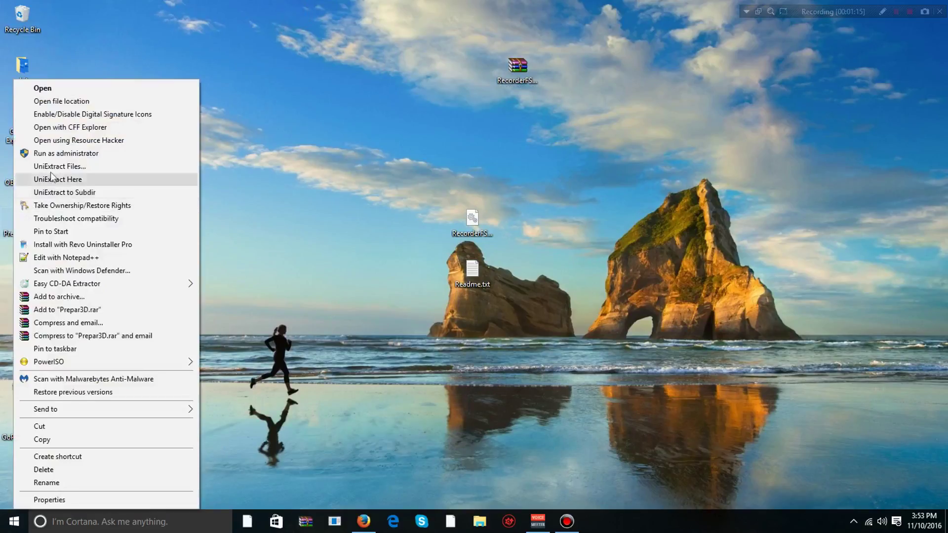
left_click(61, 100)
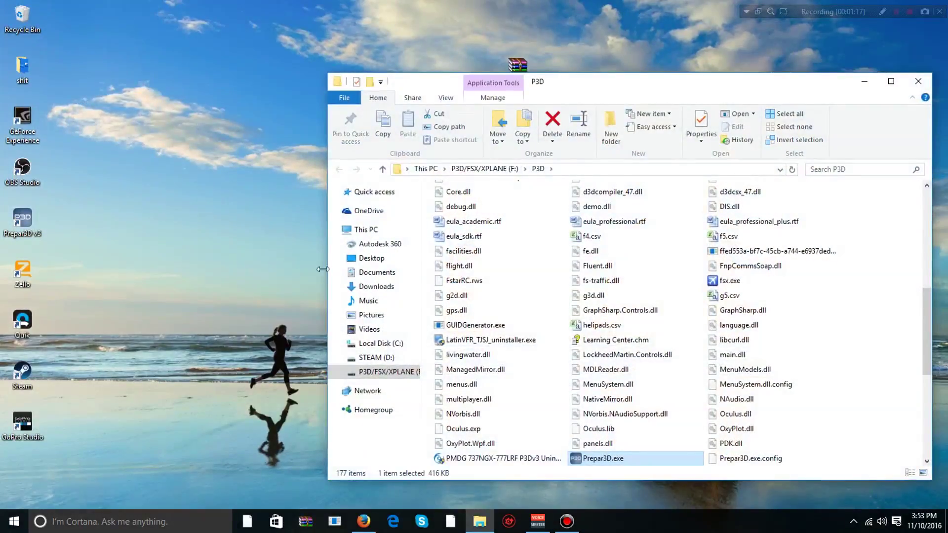
scroll(542, 196, "up", 8)
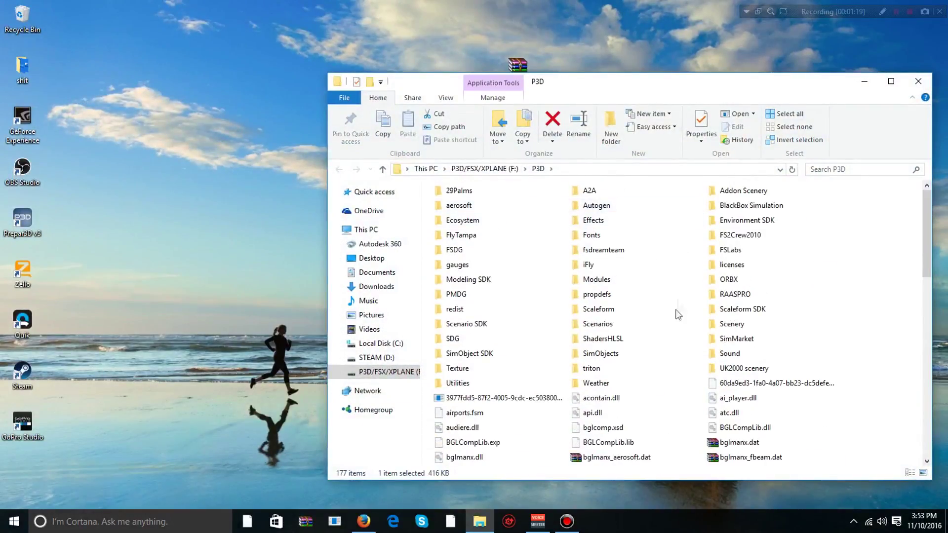
double_click(602, 278)
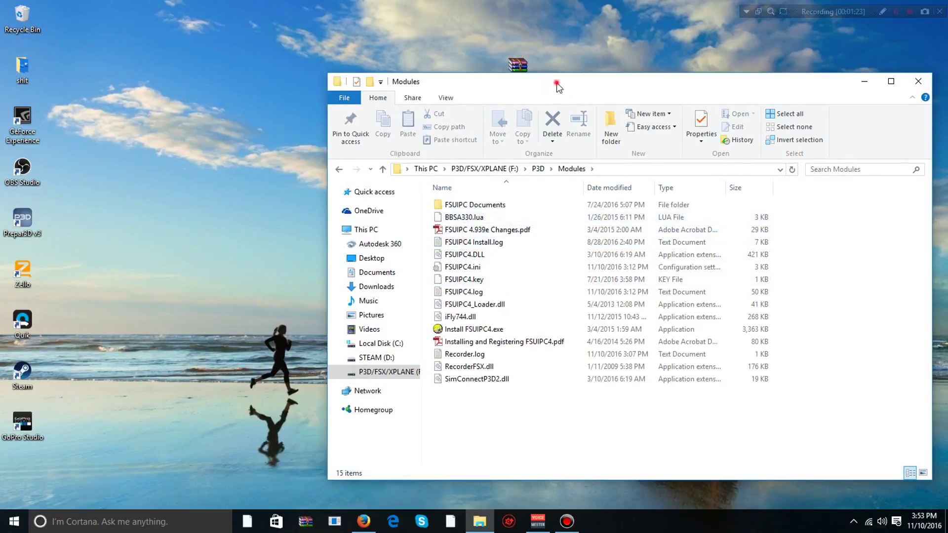
Copy the desktop RecorderFSX.dll into Modules, overwriting the old copy, then minimize the window.
left_click_drag(556, 82, 755, 60)
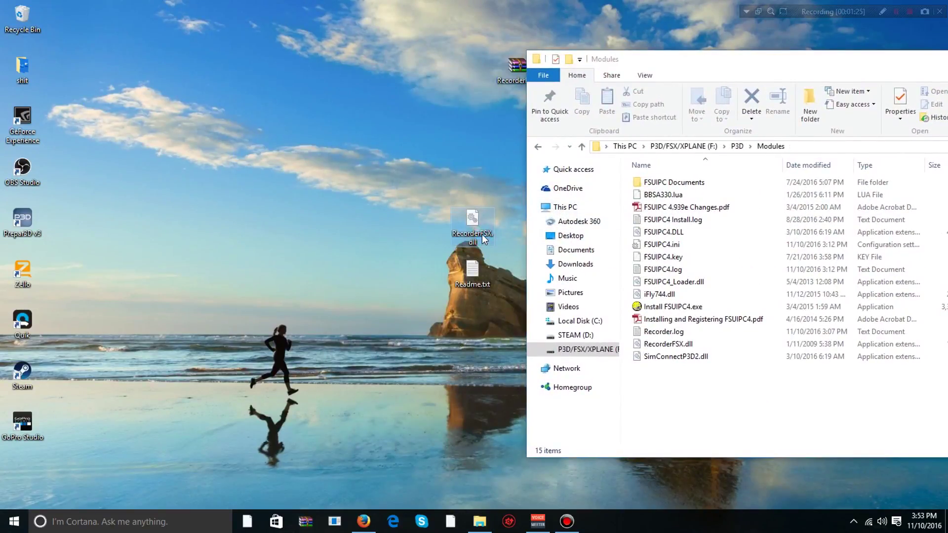
left_click_drag(482, 234, 644, 388)
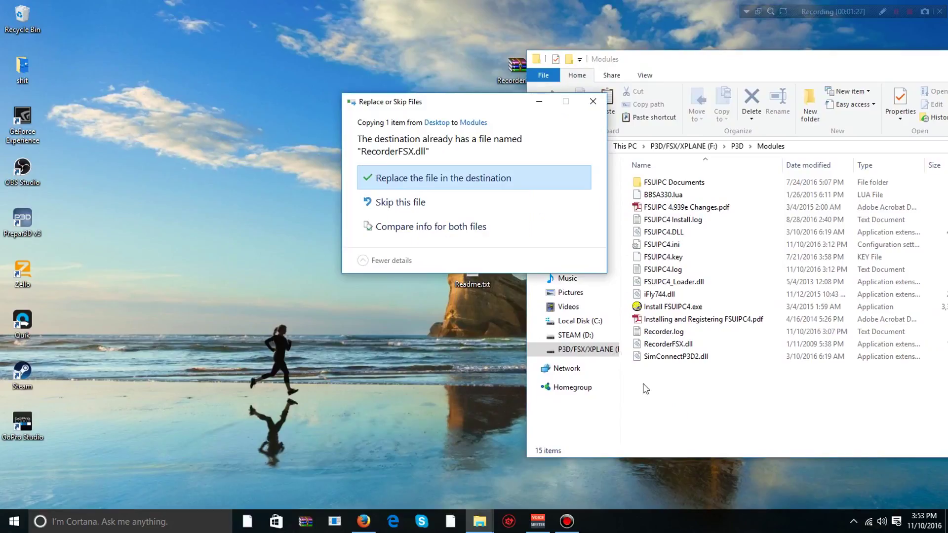
left_click(507, 178)
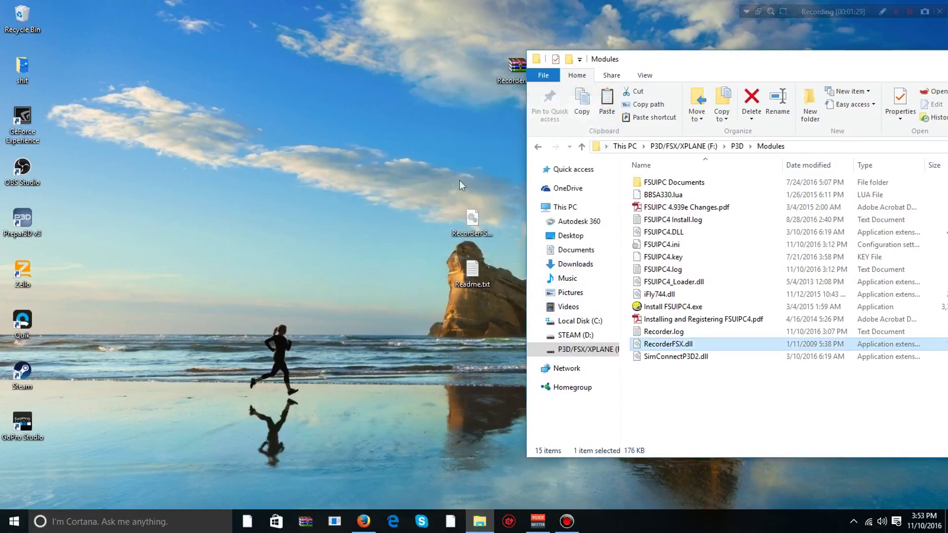
left_click_drag(662, 64, 281, 73)
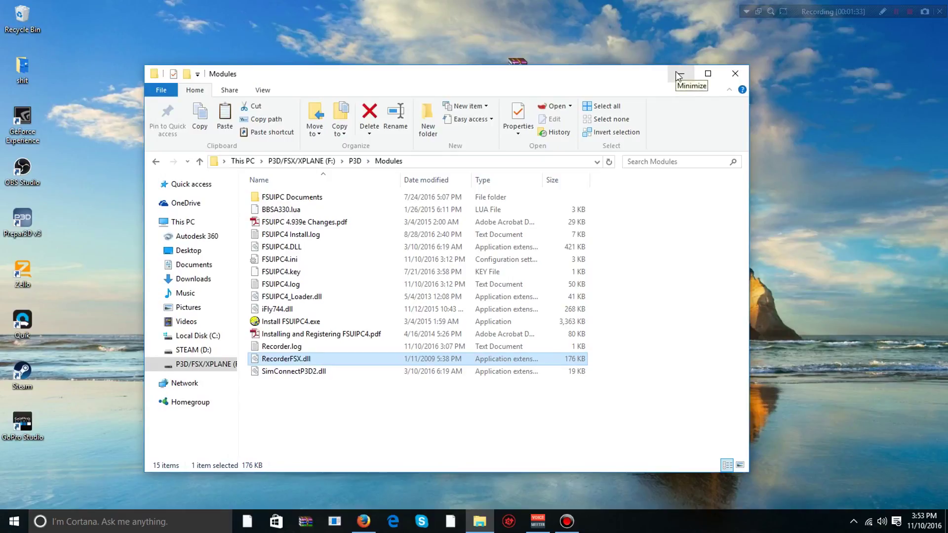
left_click(677, 74)
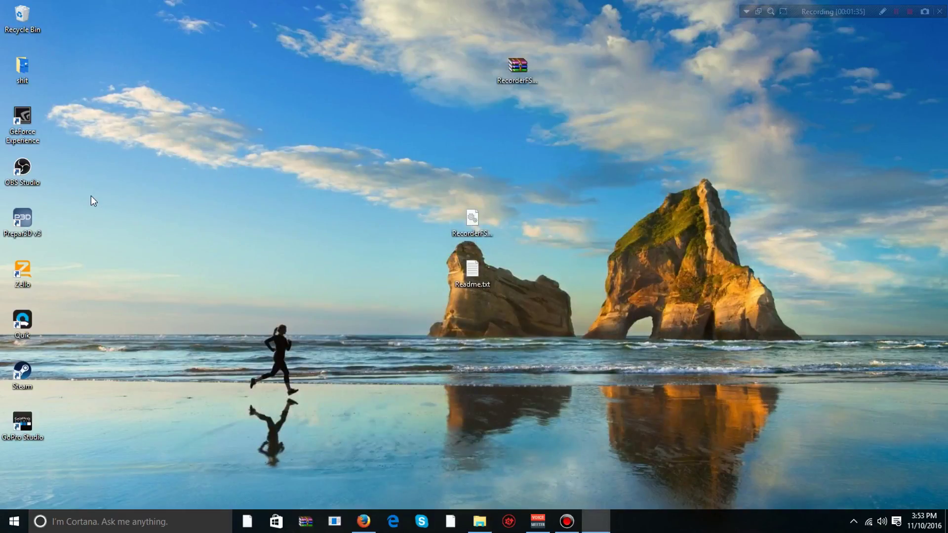
Open the AppData folder by entering 'appdata' in the Run box.
key("super+r")
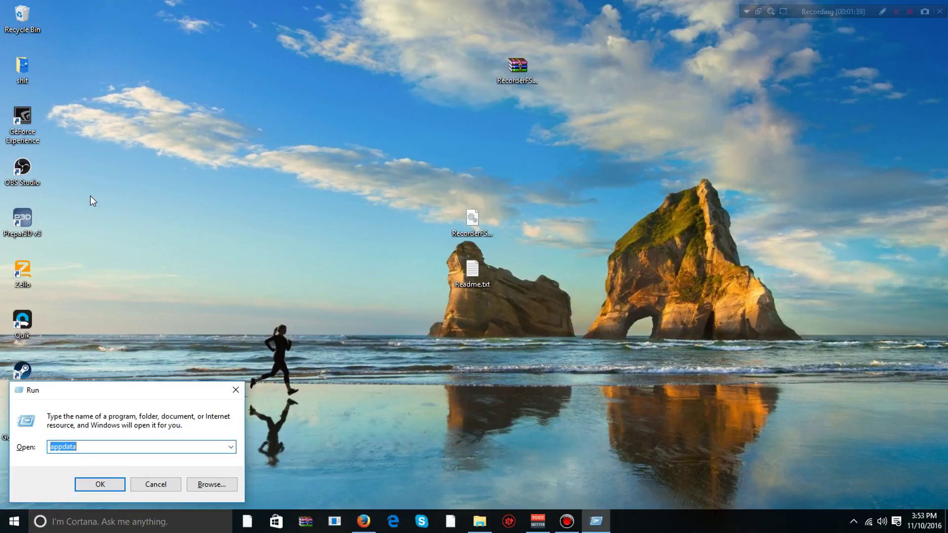
key("Return")
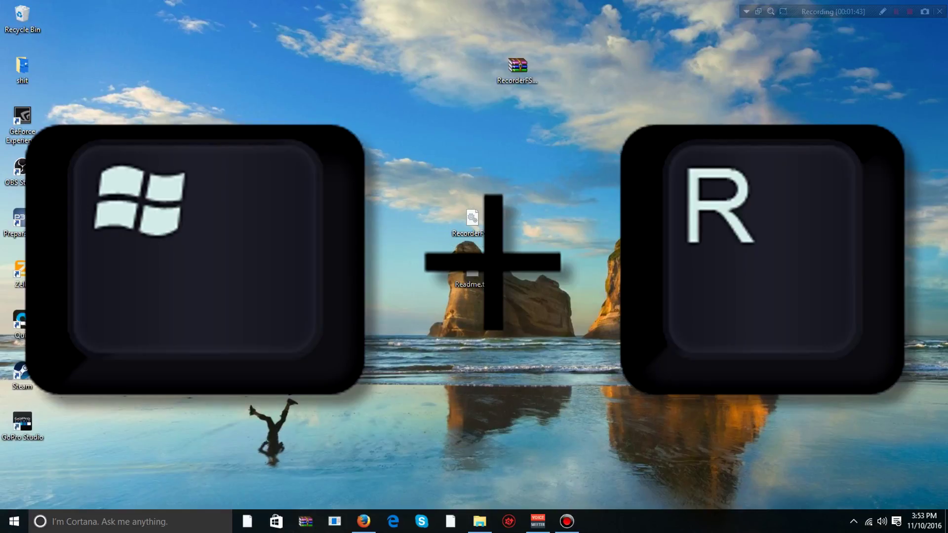
key("super+r")
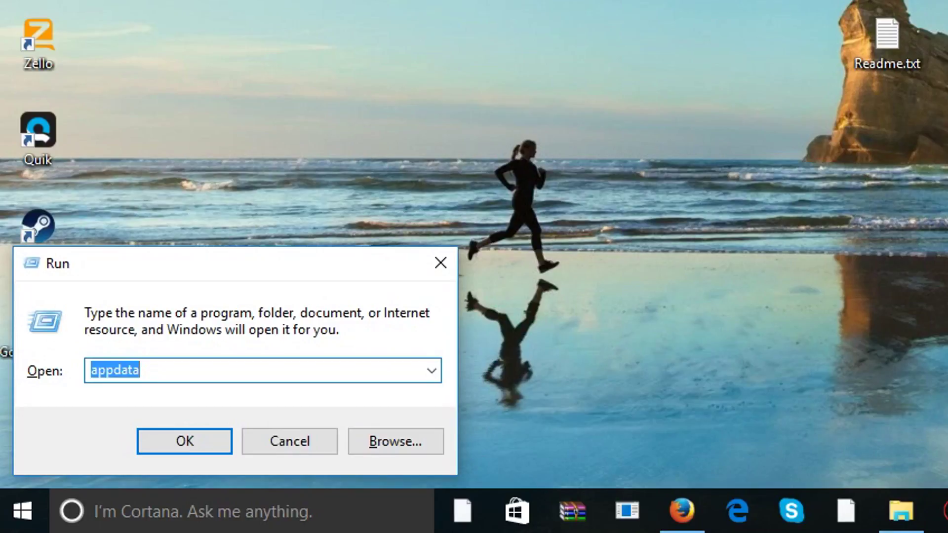
key("Return")
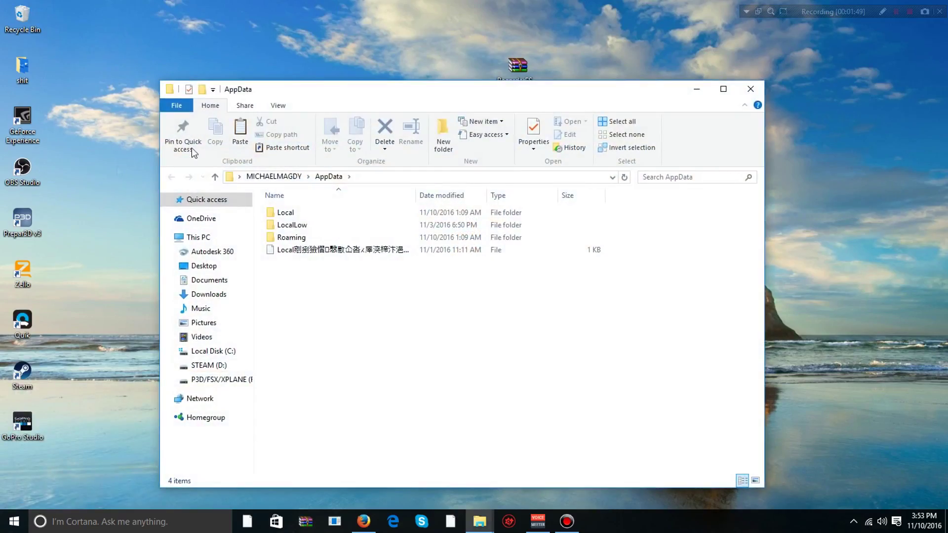
Navigate to Roaming\Lockheed Martin\Prepar3D v3 and maximize the folder window.
double_click(371, 238)
scroll(393, 291, "down", 3)
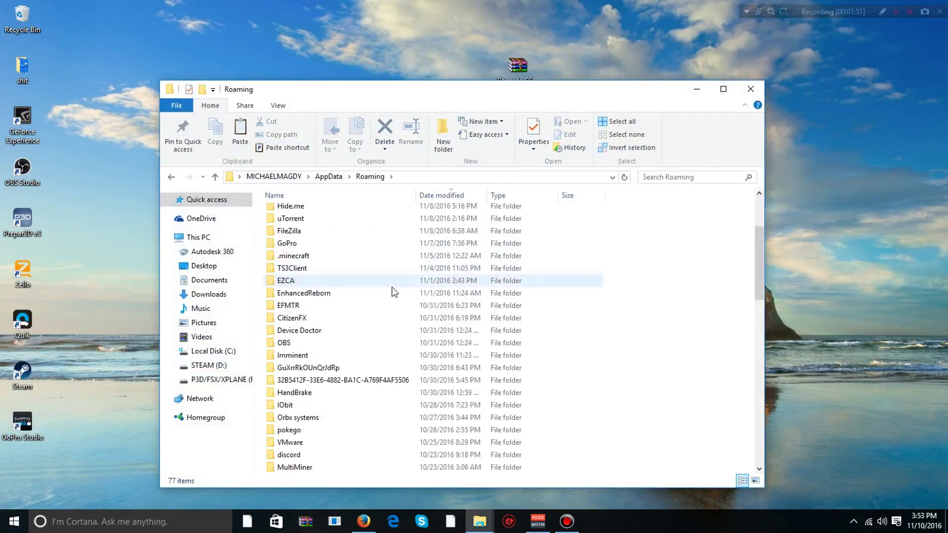
scroll(392, 292, "up", 3)
double_click(315, 274)
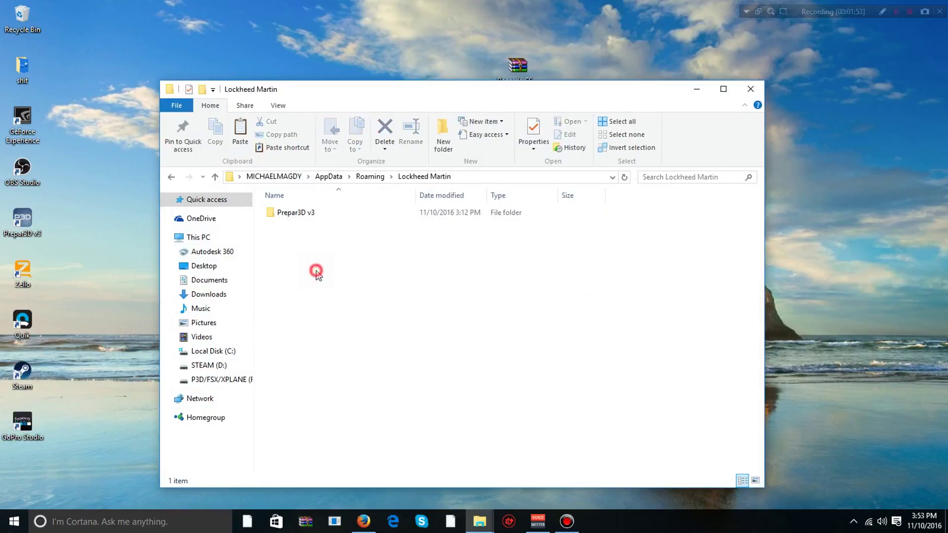
double_click(300, 212)
scroll(296, 280, "down", 3)
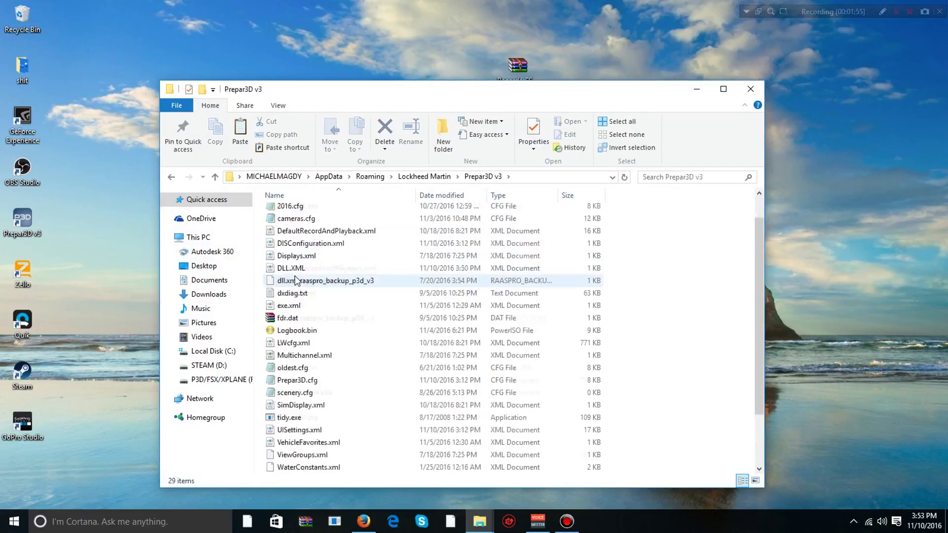
scroll(337, 312, "up", 2)
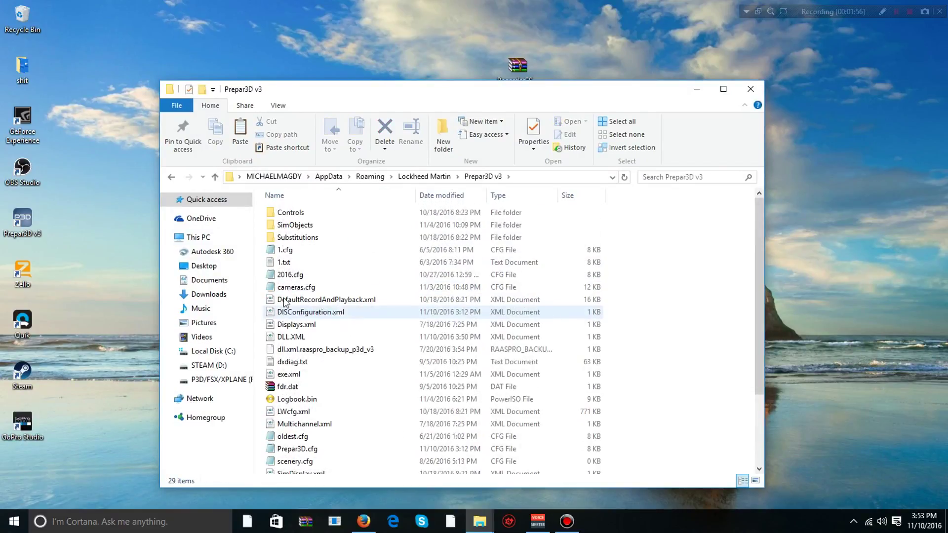
double_click(387, 97)
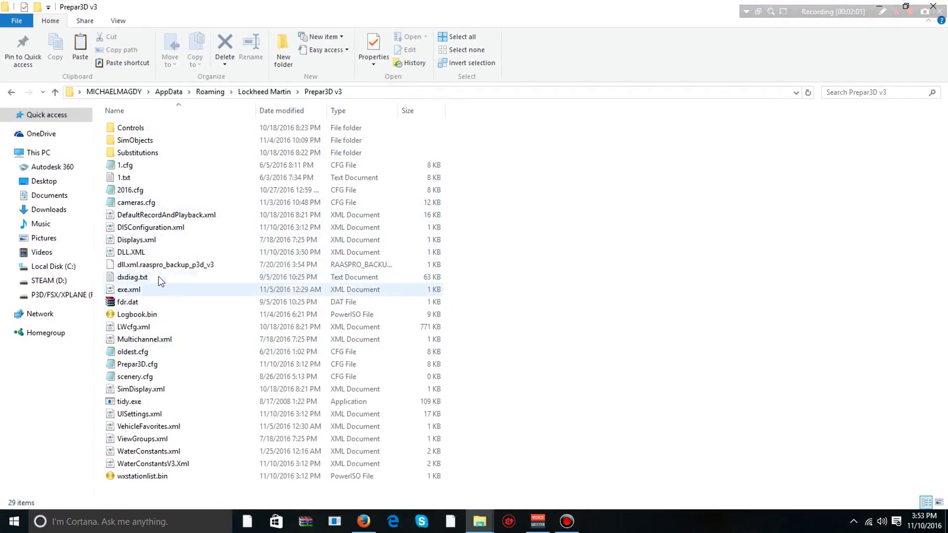
Open DLL.XML in Notepad from its right-click menu.
left_click(132, 252)
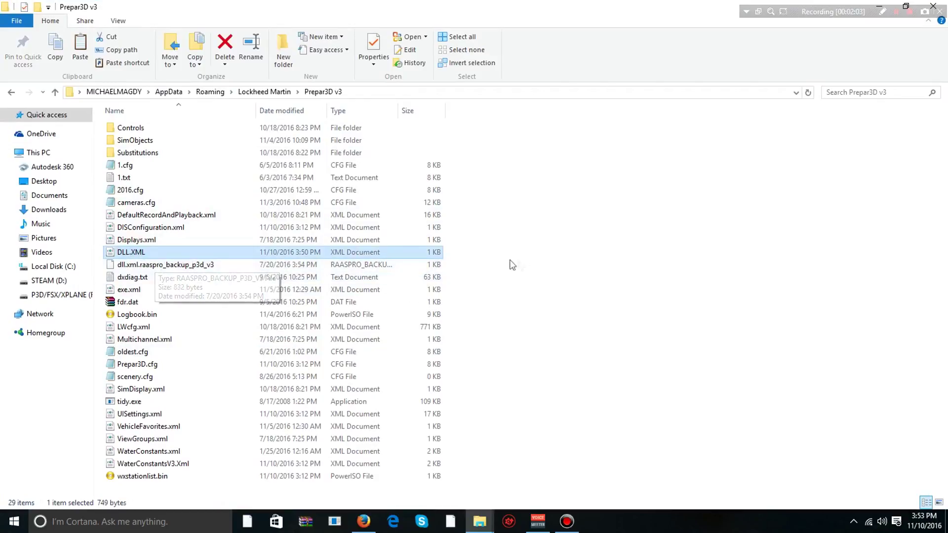
left_click_drag(485, 250, 117, 253)
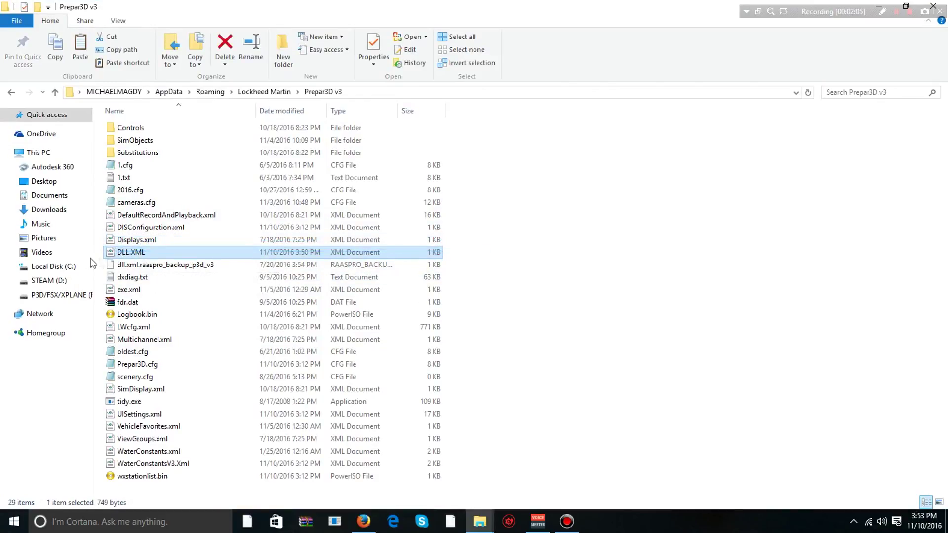
right_click(131, 251)
mouse_move(168, 284)
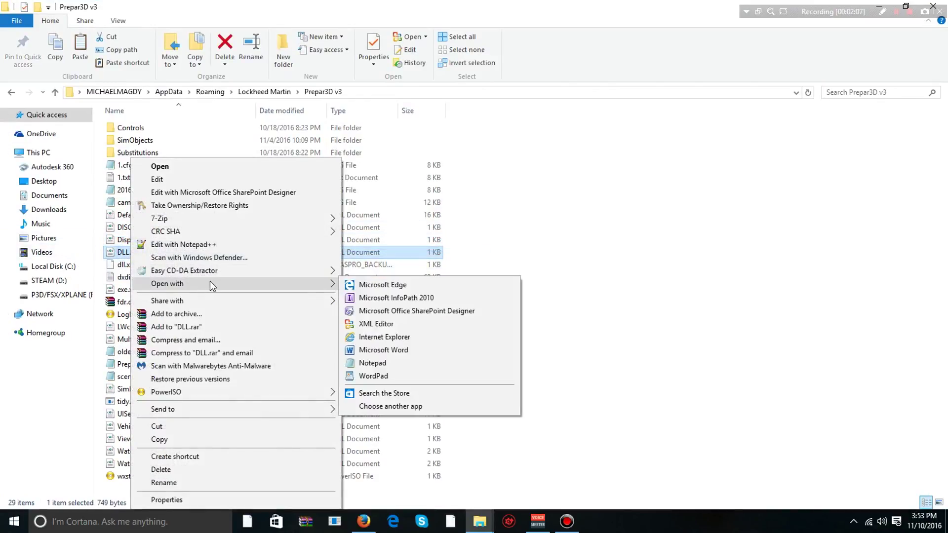
left_click(423, 367)
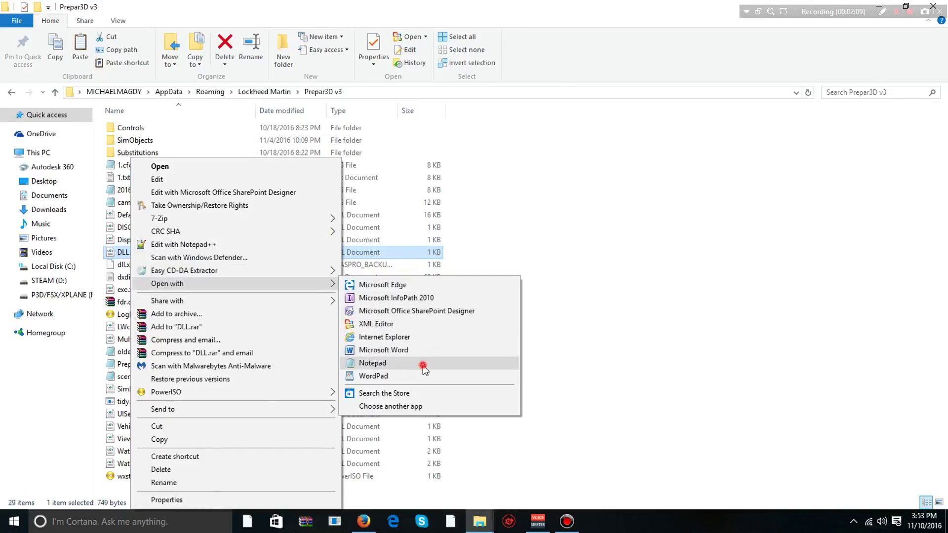
left_click_drag(758, 13, 747, 96)
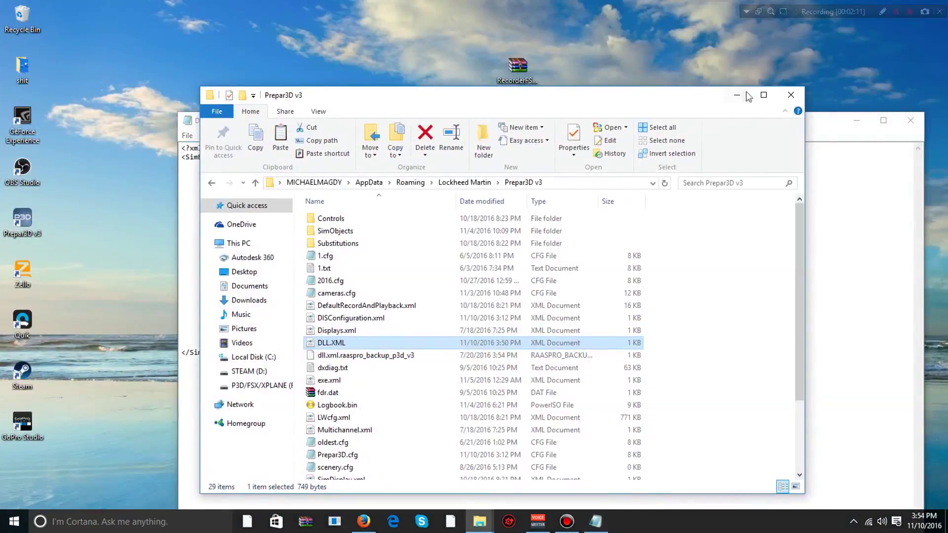
Bring the DLL.XML Notepad window forward and position it near the screen centre.
left_click(736, 95)
key("super+Right")
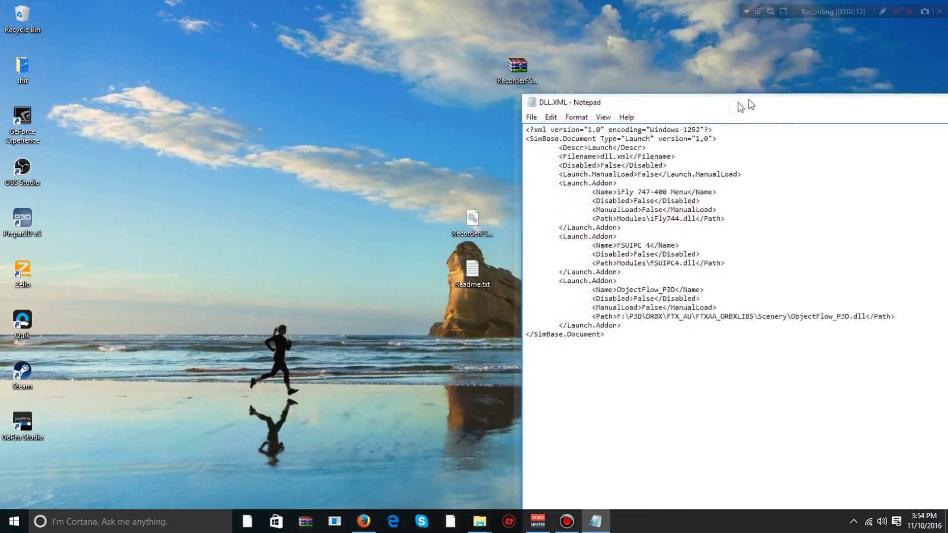
left_click_drag(741, 104, 497, 88)
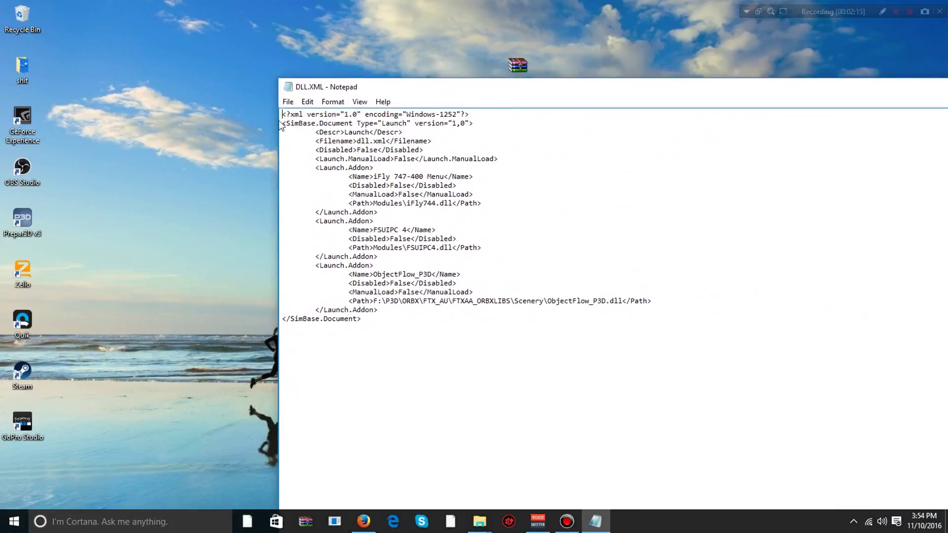
left_click_drag(286, 111, 723, 309)
left_click(720, 304)
left_click_drag(454, 92, 449, 50)
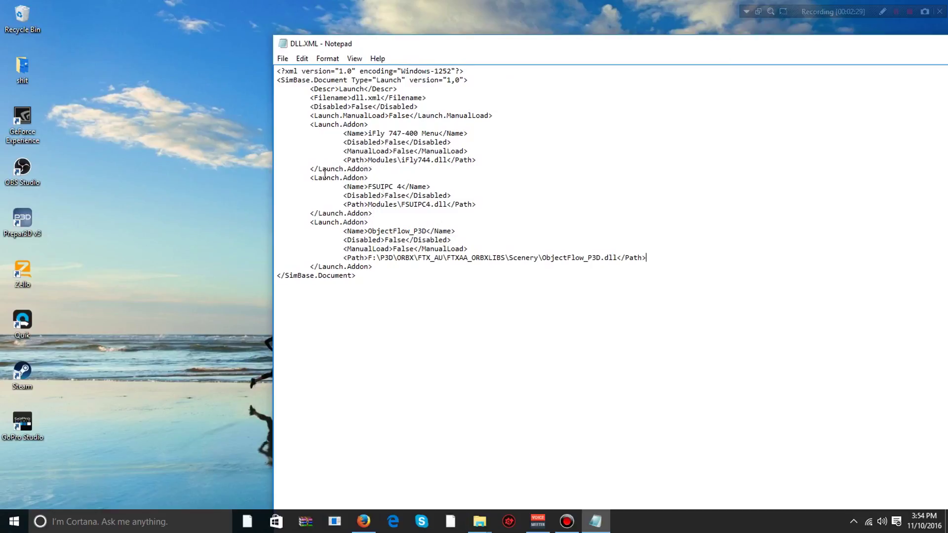
Add a blank line after the iFly 747-400 block and move Notepad to the right.
left_click_drag(303, 169, 370, 172)
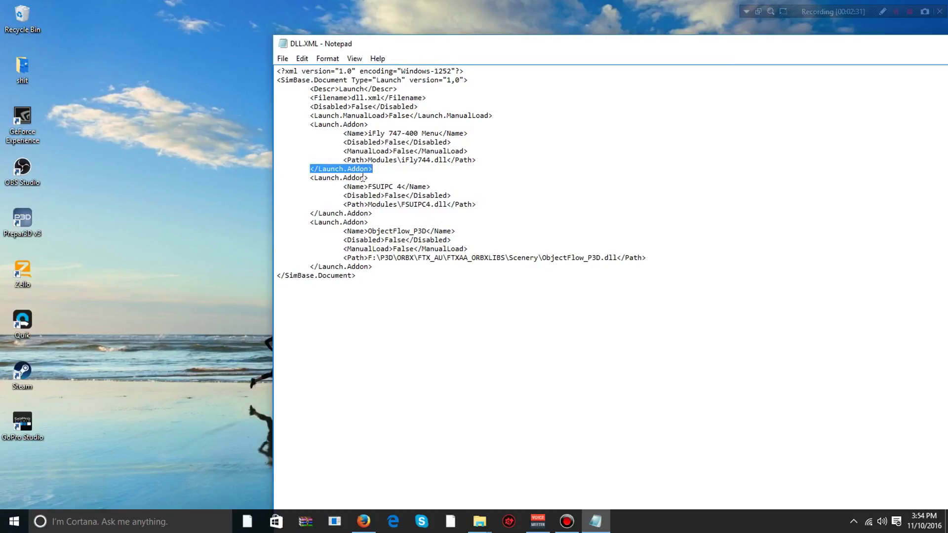
left_click(379, 170)
key("Return")
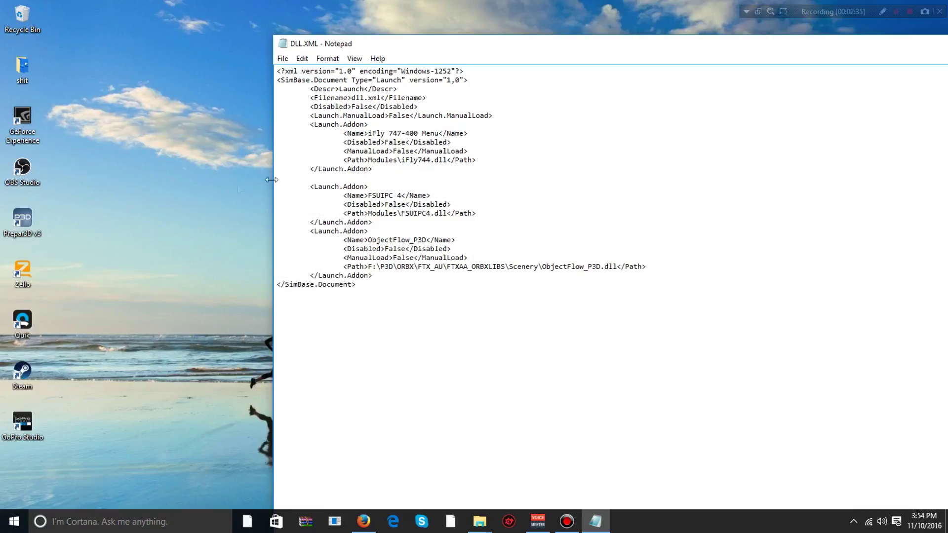
left_click(325, 188)
left_click_drag(424, 39, 729, 45)
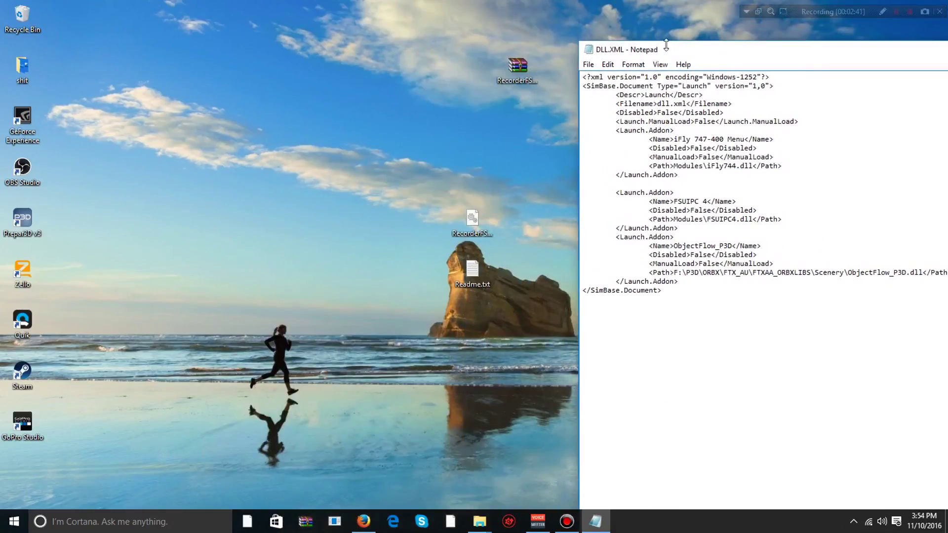
left_click_drag(666, 45, 668, 32)
Copy the sample Launch.Addon block under 'Manual installation' in Readme.txt.
left_click(471, 280)
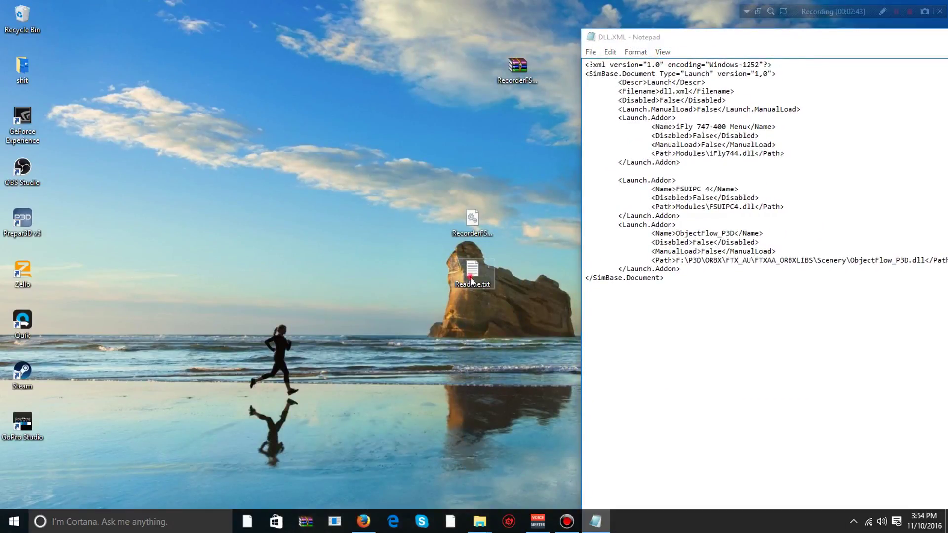
double_click(471, 280)
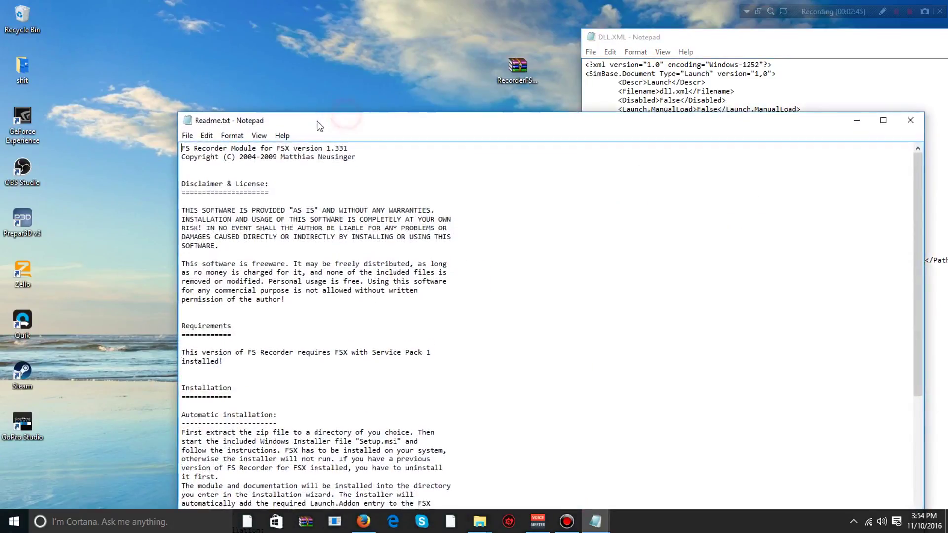
left_click_drag(346, 113, 231, 45)
scroll(203, 183, "down", 2)
scroll(202, 182, "down", 6)
scroll(202, 183, "up", 4)
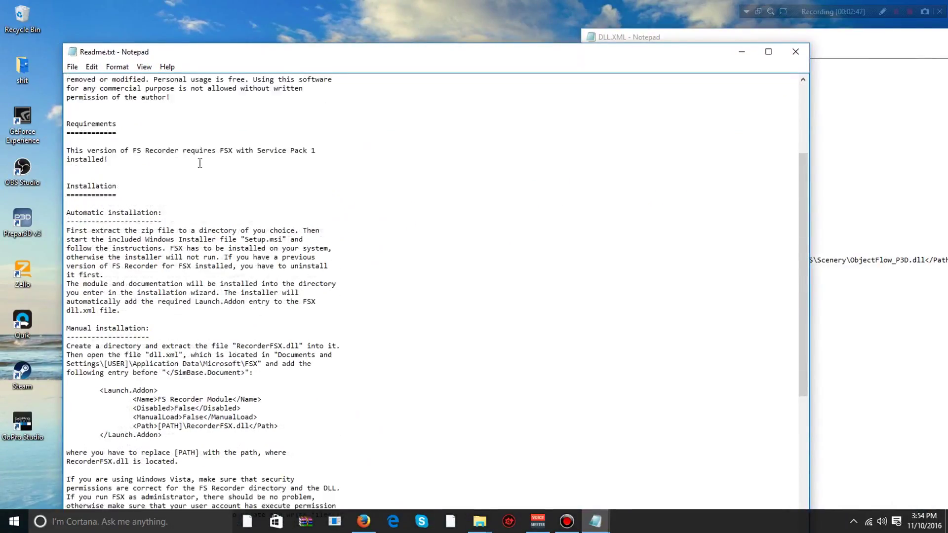
scroll(202, 182, "down", 3)
scroll(193, 167, "down", 5)
left_click_drag(167, 123, 66, 113)
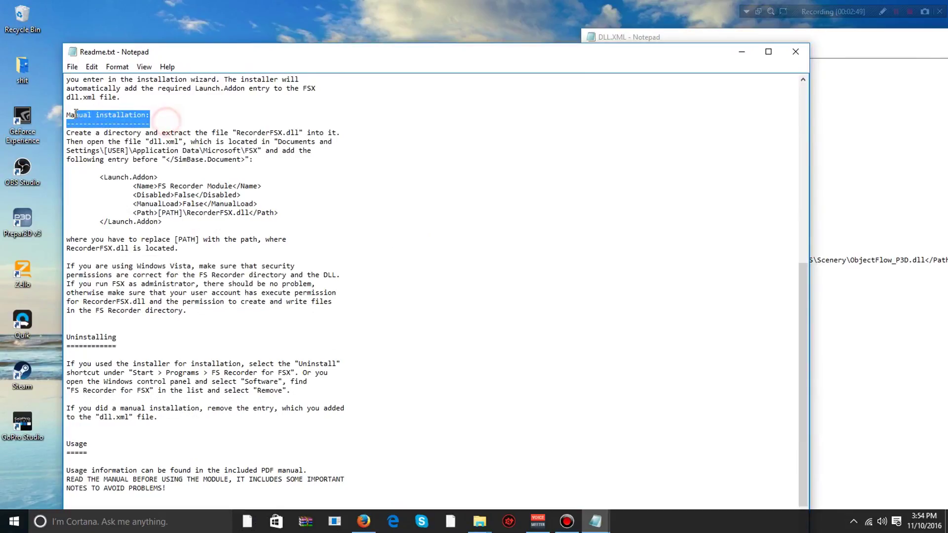
left_click(226, 196)
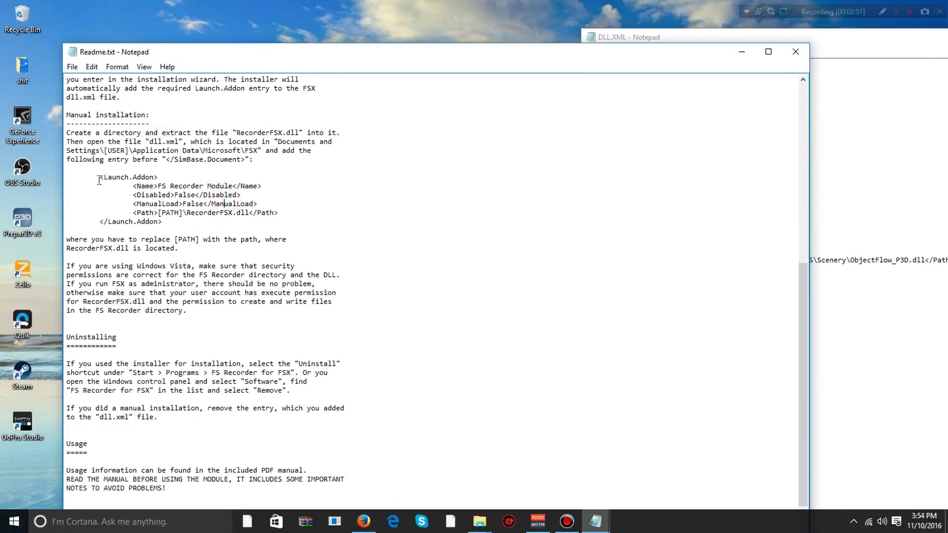
left_click_drag(99, 179, 156, 221)
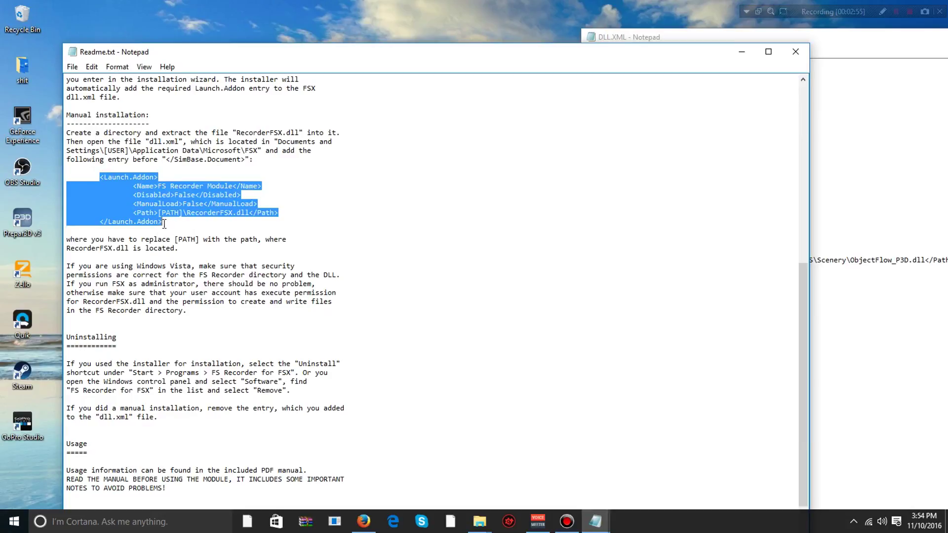
right_click(156, 203)
left_click(167, 237)
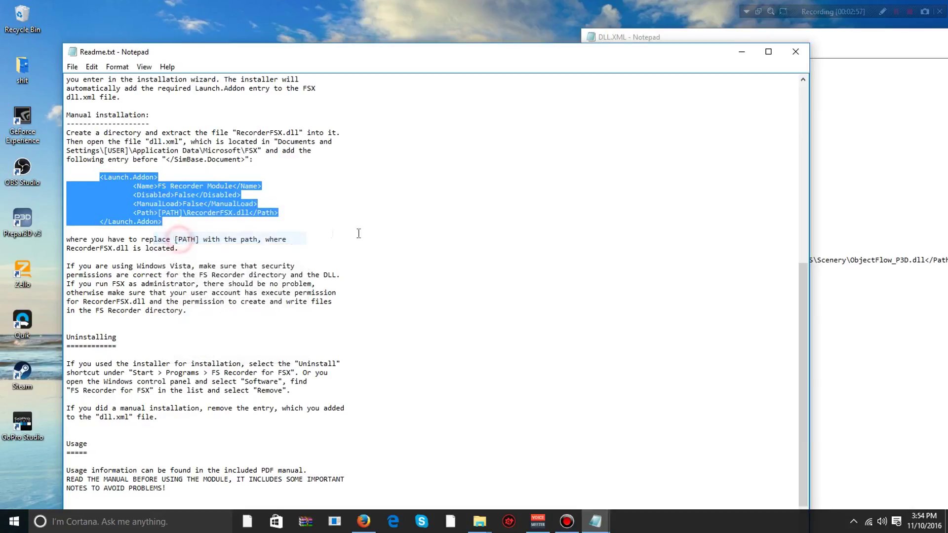
Close Readme.txt and paste the FS Recorder entry onto the blank line after iFly.
left_click(796, 52)
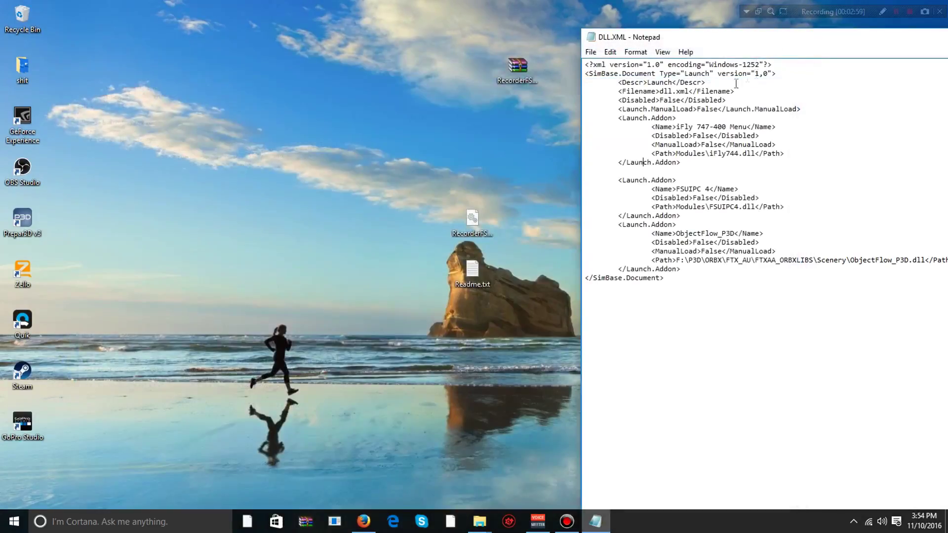
left_click(614, 170)
right_click(600, 170)
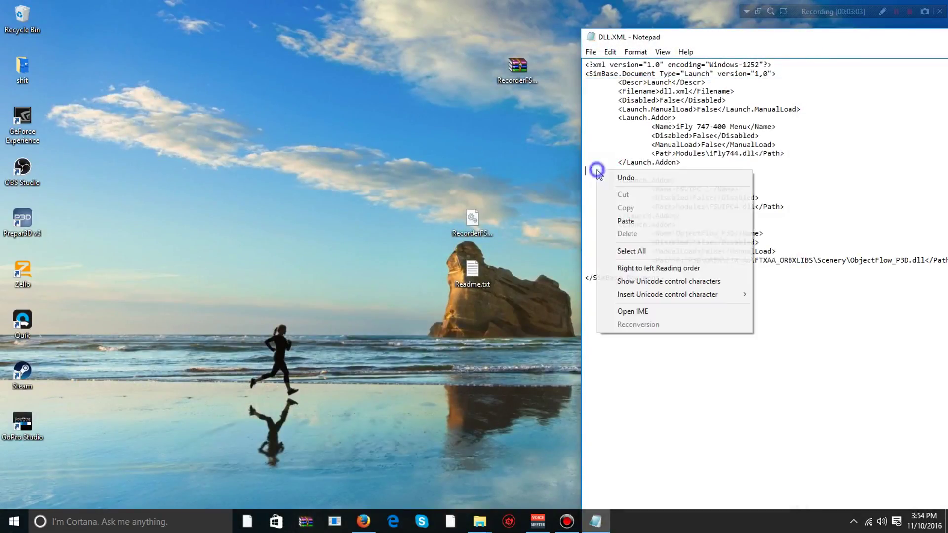
left_click(622, 210)
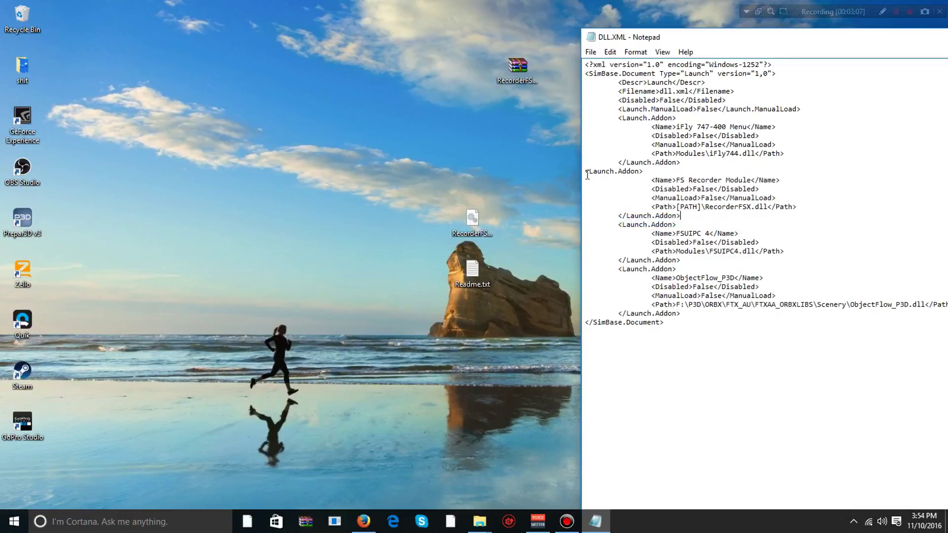
Match the pasted <Launch.Addon> tag's indentation to the iFly and FSUIPC entries.
left_click_drag(643, 172, 600, 175)
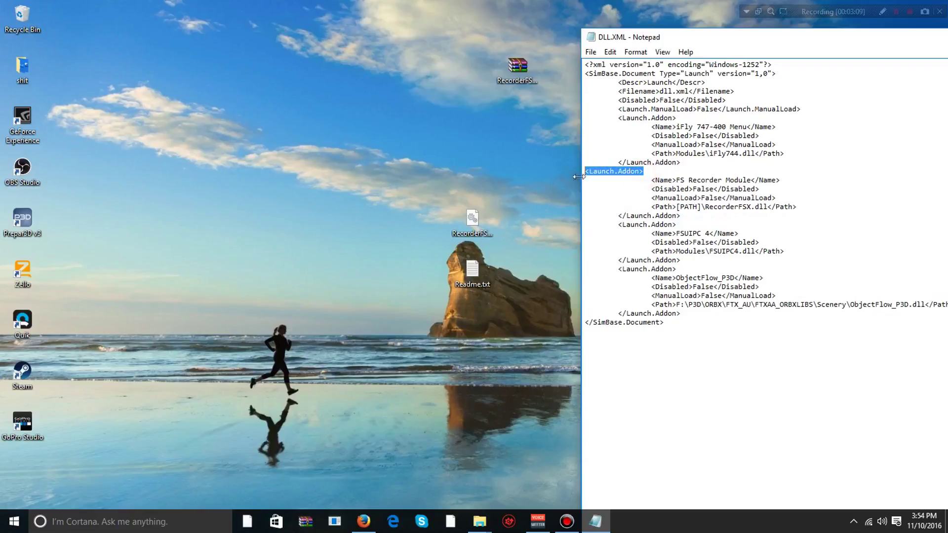
left_click_drag(615, 224, 676, 225)
right_click(682, 226)
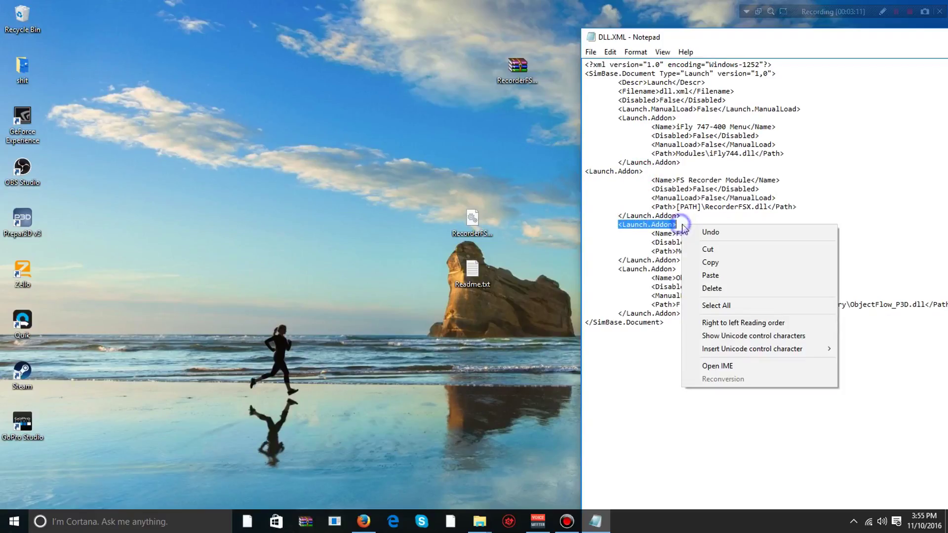
left_click(645, 187)
mouse_move(614, 170)
left_mouse_down()
mouse_move(615, 160)
mouse_move(679, 164)
left_mouse_up()
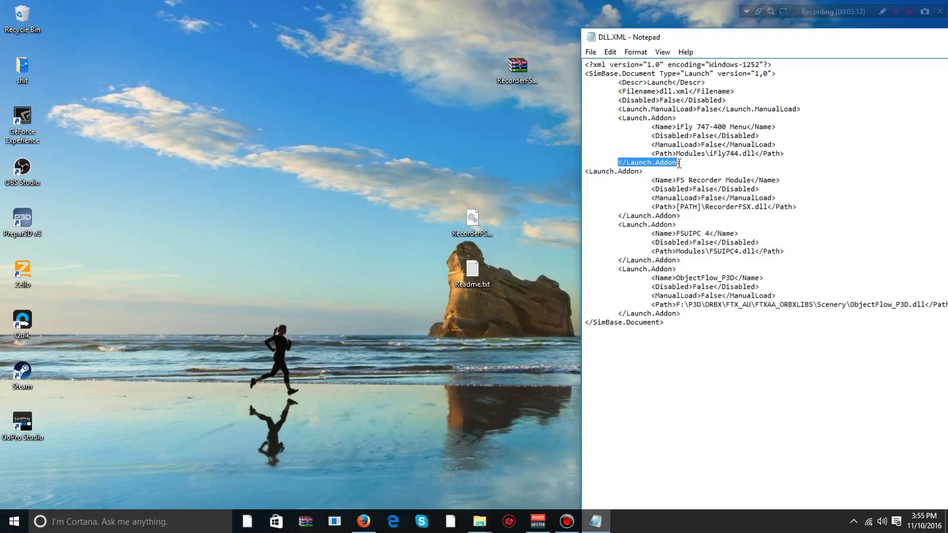
left_click(586, 172)
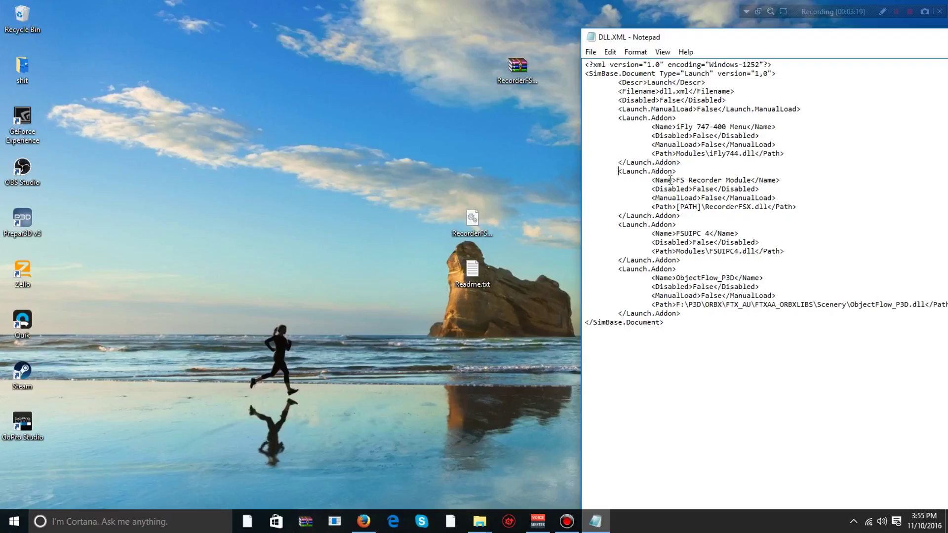
left_click_drag(637, 43, 424, 45)
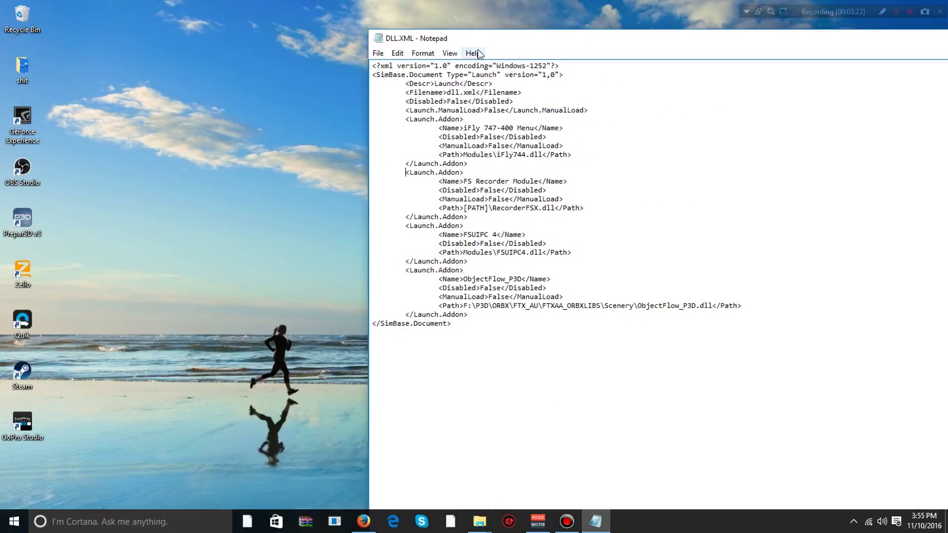
Show F:\P3D\Modules as text in the Modules window's address bar, then minimize the window.
left_click_drag(486, 41, 603, 47)
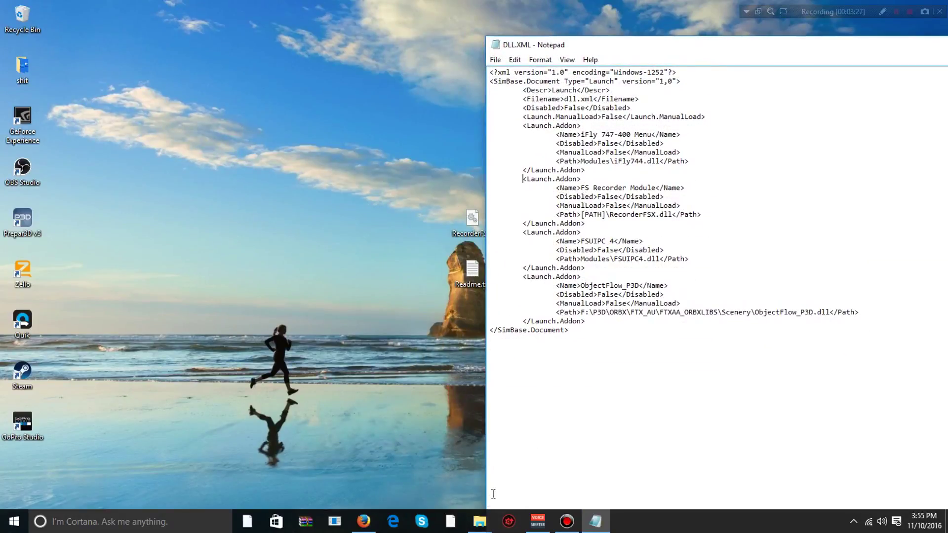
mouse_move(479, 522)
left_click(444, 467)
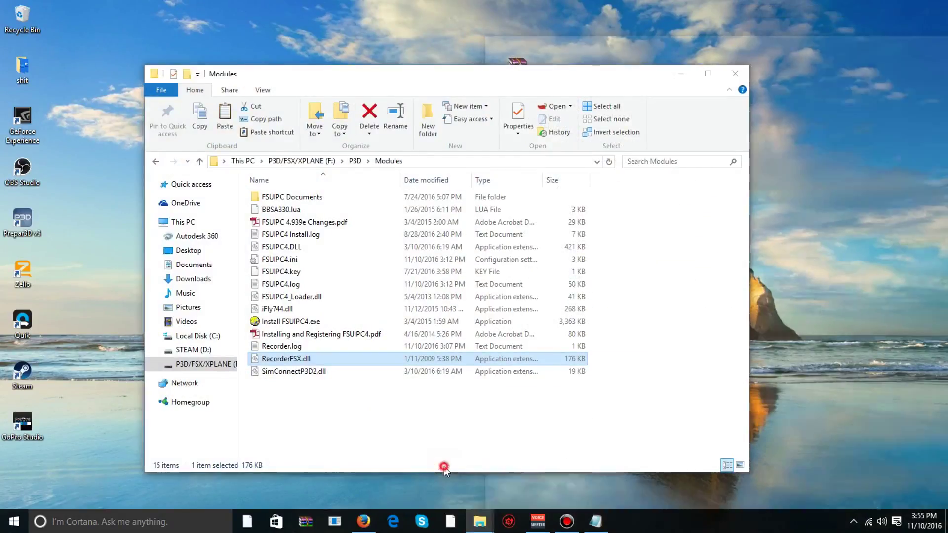
left_click_drag(452, 77, 350, 29)
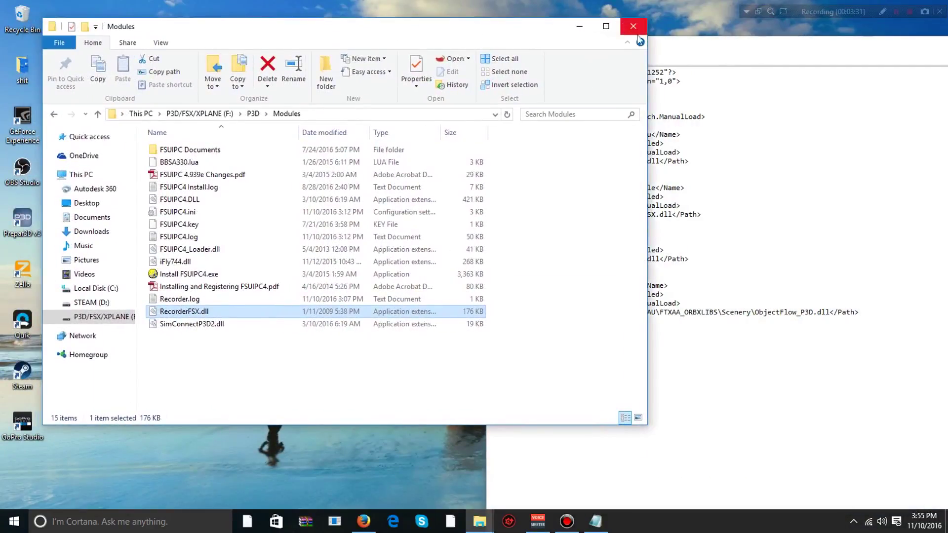
left_click(665, 43)
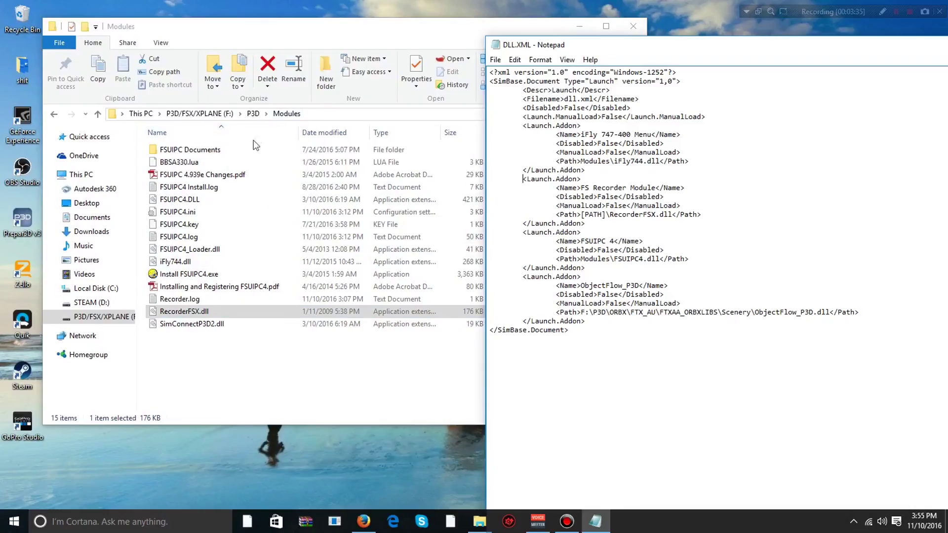
left_click(313, 25)
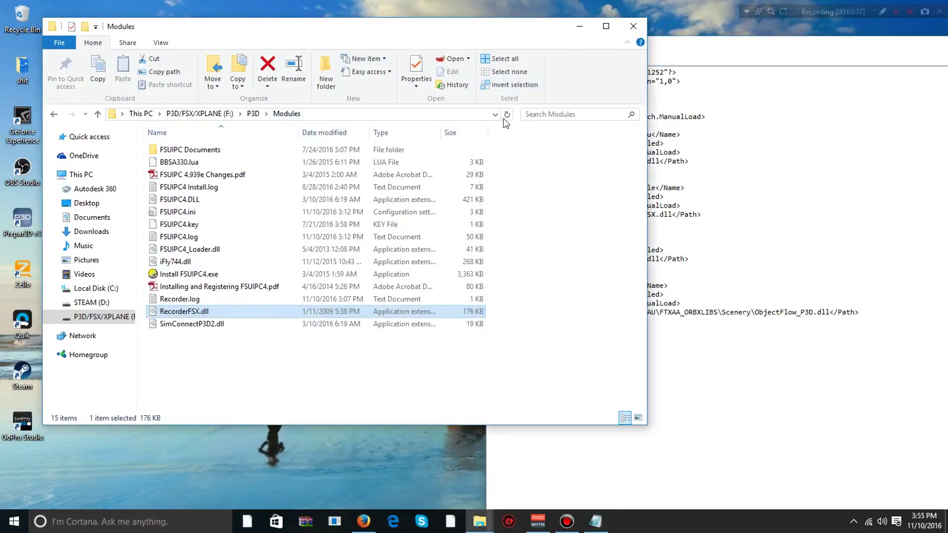
left_click(370, 116)
left_click(162, 174)
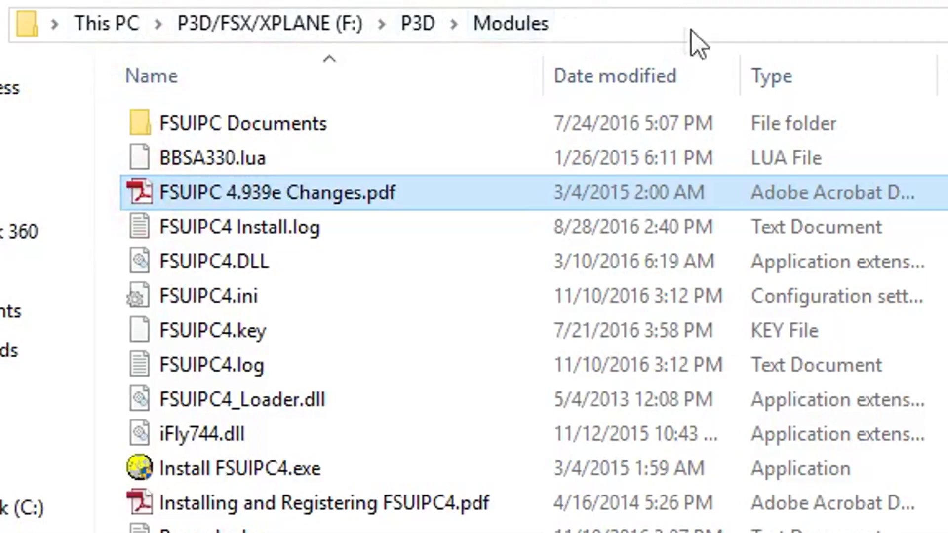
left_click(729, 20)
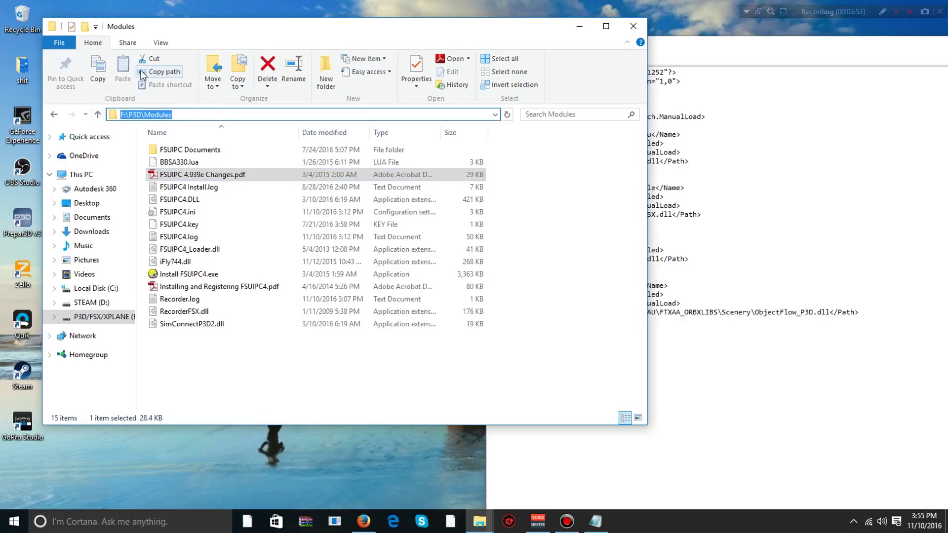
left_click(579, 27)
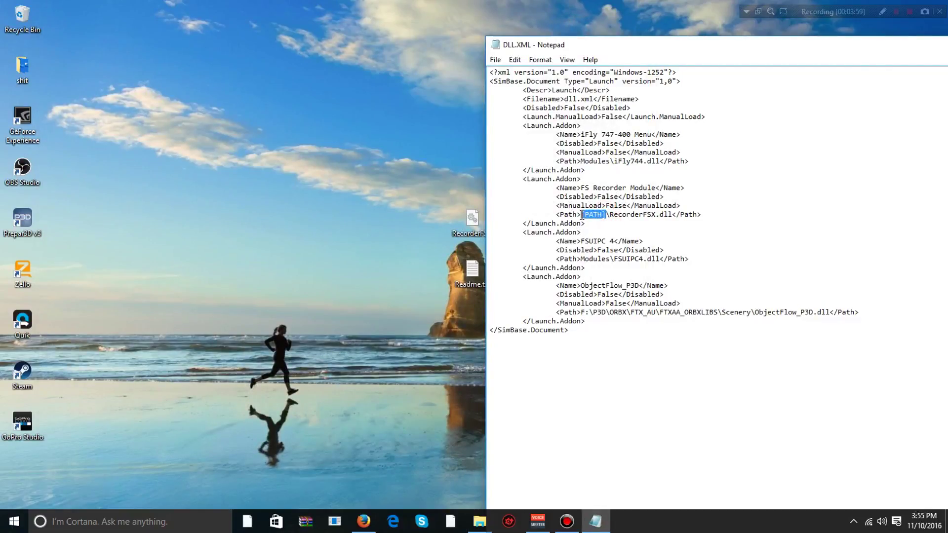
Replace [PATH] with F:\P3D\Modules, save DLL.XML, and close Notepad.
key("Delete")
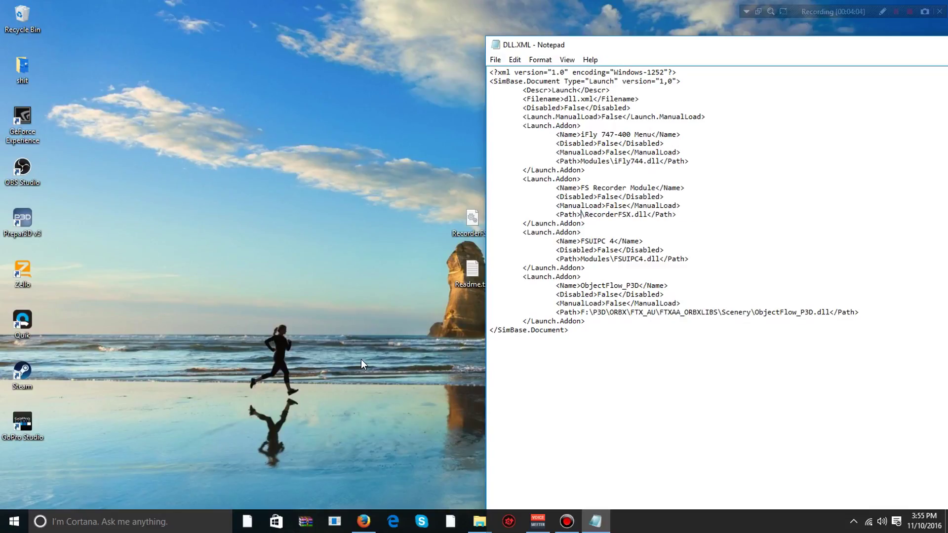
key("ctrl+v")
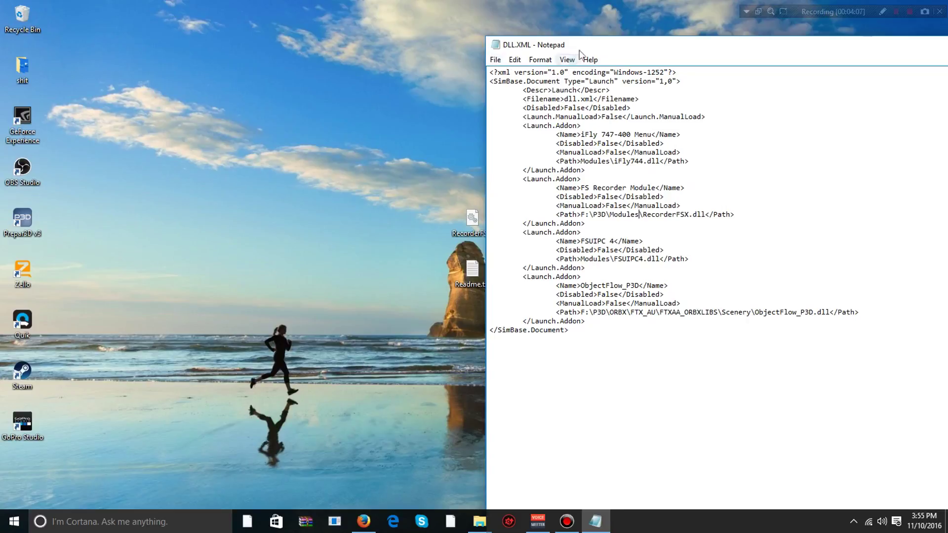
left_click_drag(580, 52, 278, 101)
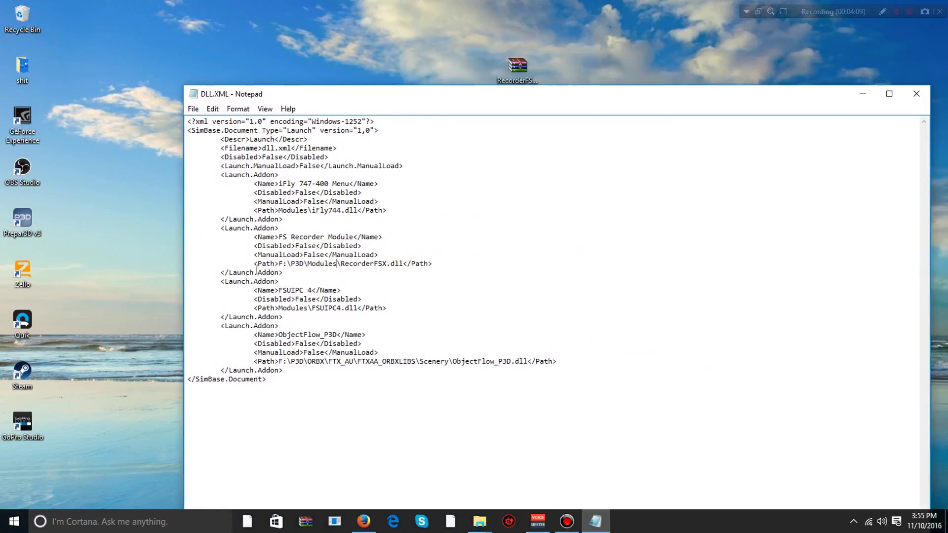
left_click(193, 109)
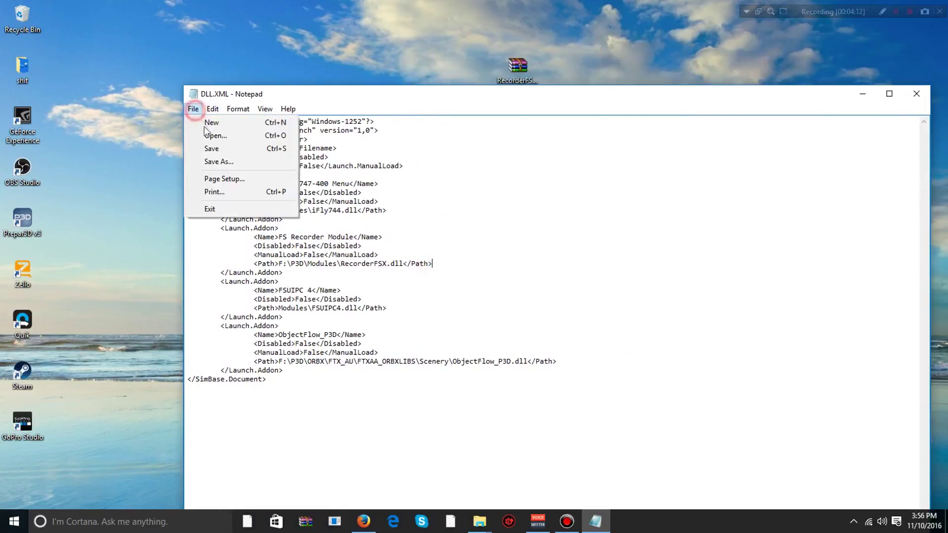
left_click(212, 151)
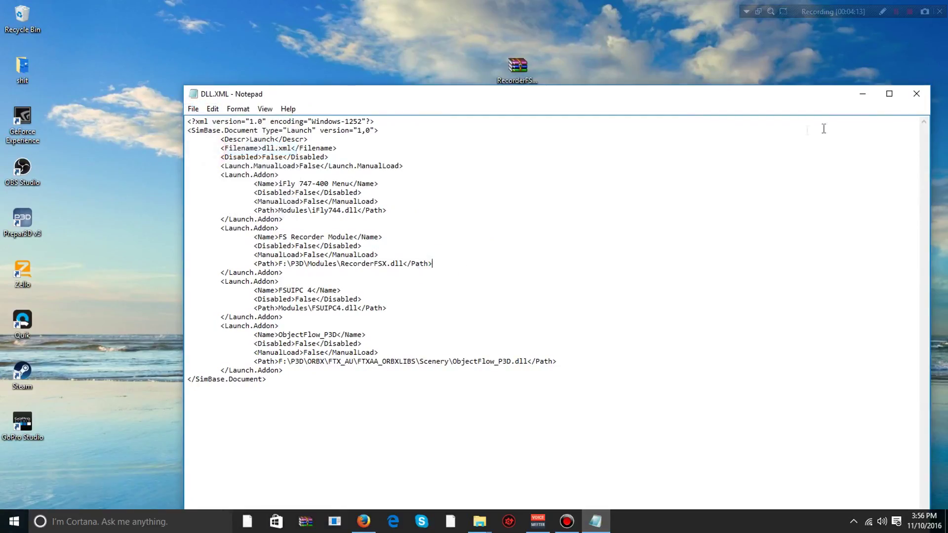
left_click(917, 96)
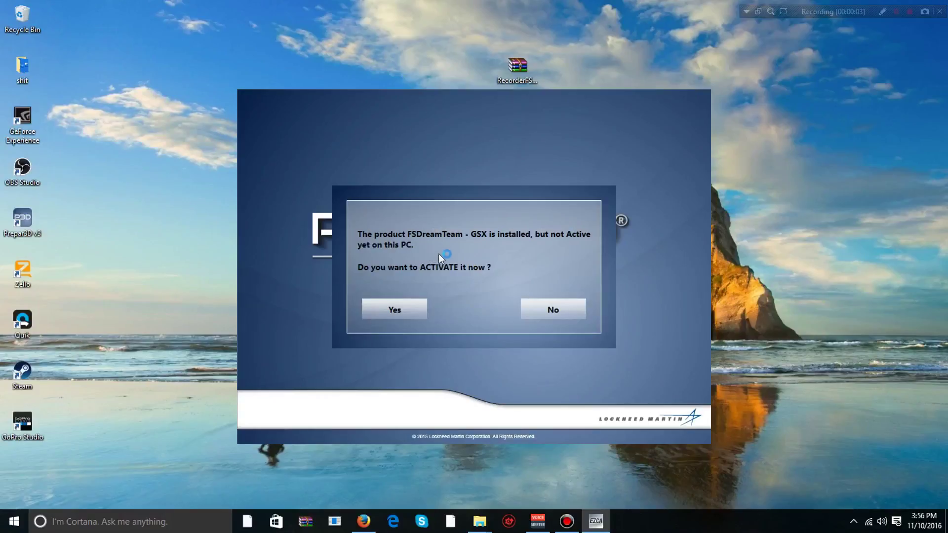
Decline GSX activation, accept FS Recorder's limited-functionality warning and skip the ObjectFlow update.
left_click(553, 310)
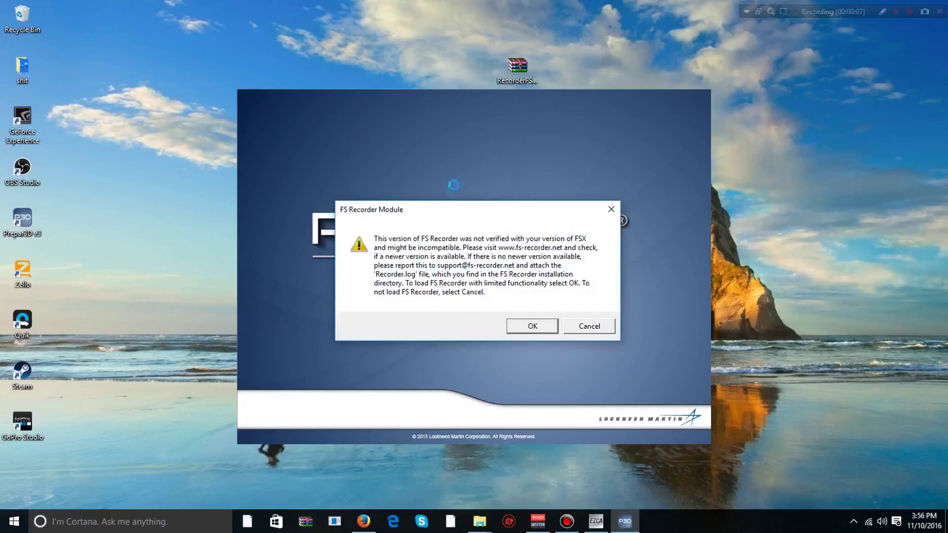
left_click_drag(432, 214, 406, 166)
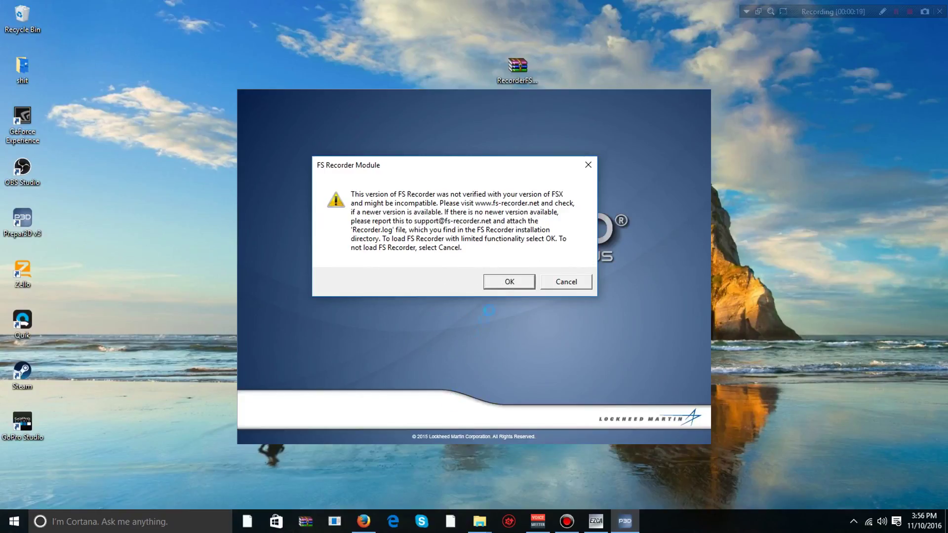
left_click(522, 284)
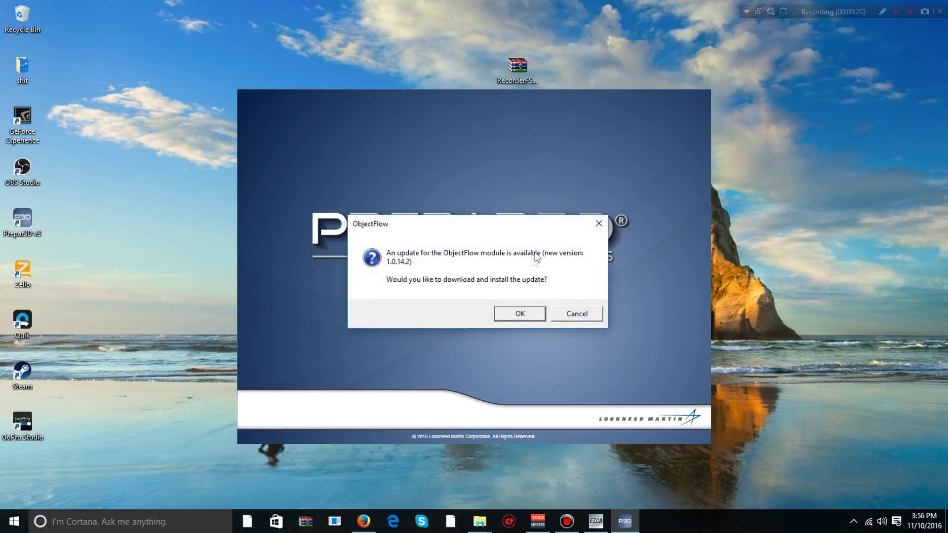
left_click(575, 315)
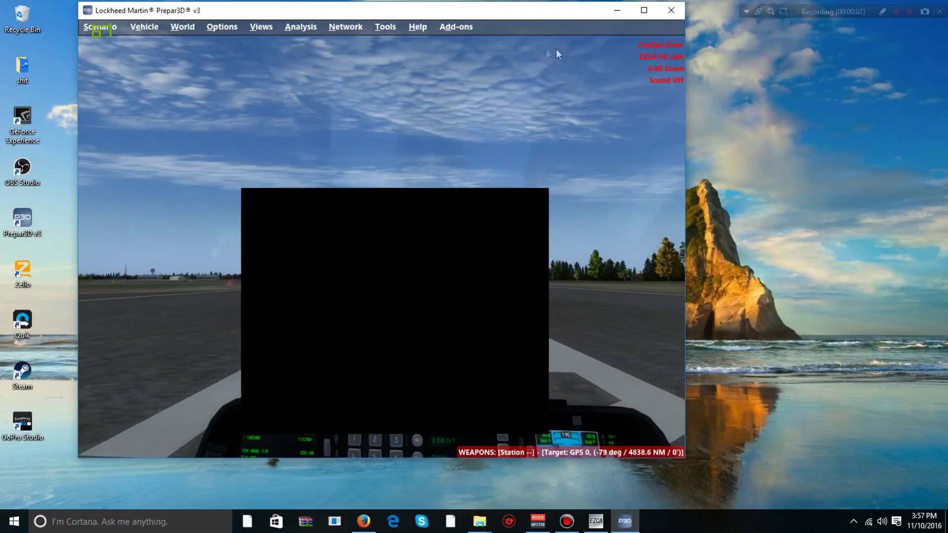
Check the Add-ons list for Recorder and pitch the view down to the instrument panel.
left_click(446, 28)
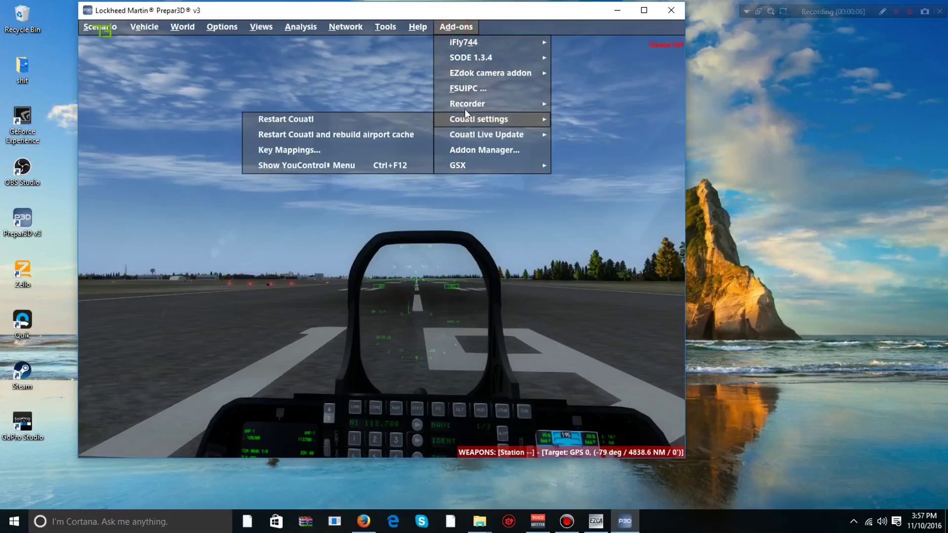
mouse_move(487, 134)
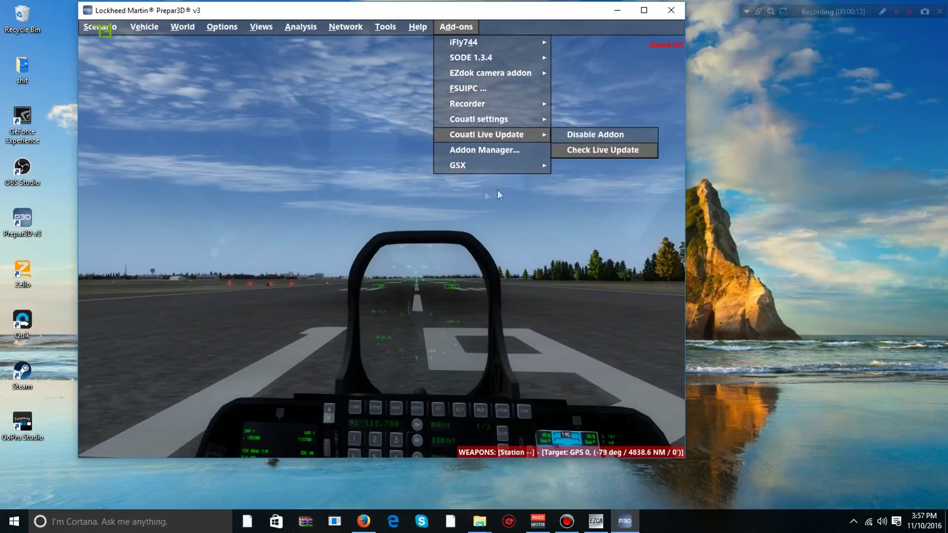
left_click(274, 199)
left_click_drag(360, 229, 490, 25)
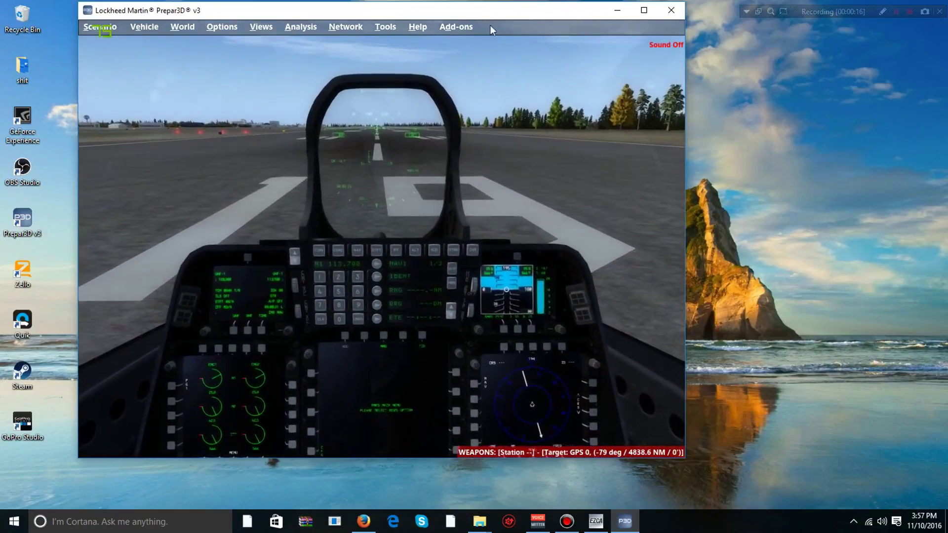
left_click(463, 26)
mouse_move(468, 104)
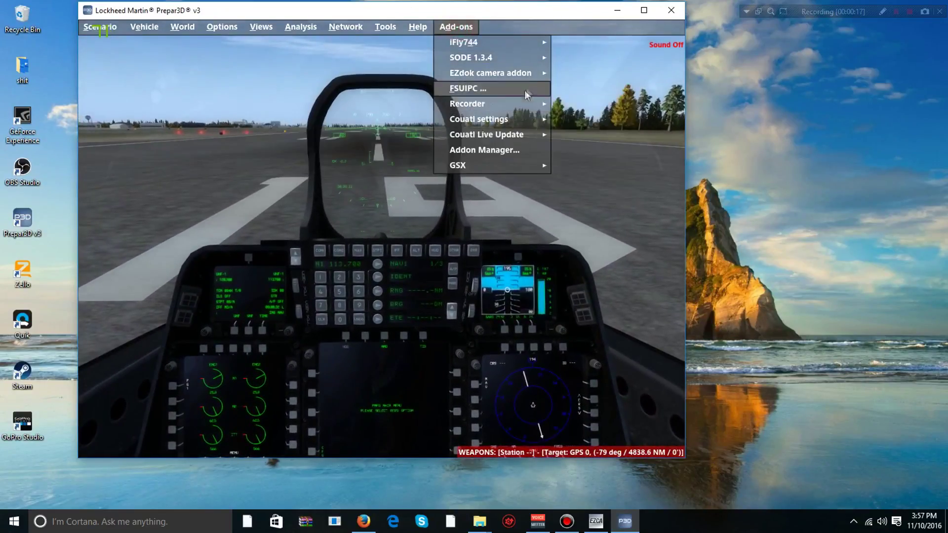
Start a flight recording from Recorder > Record with the 1/4 sec interval.
left_click(591, 106)
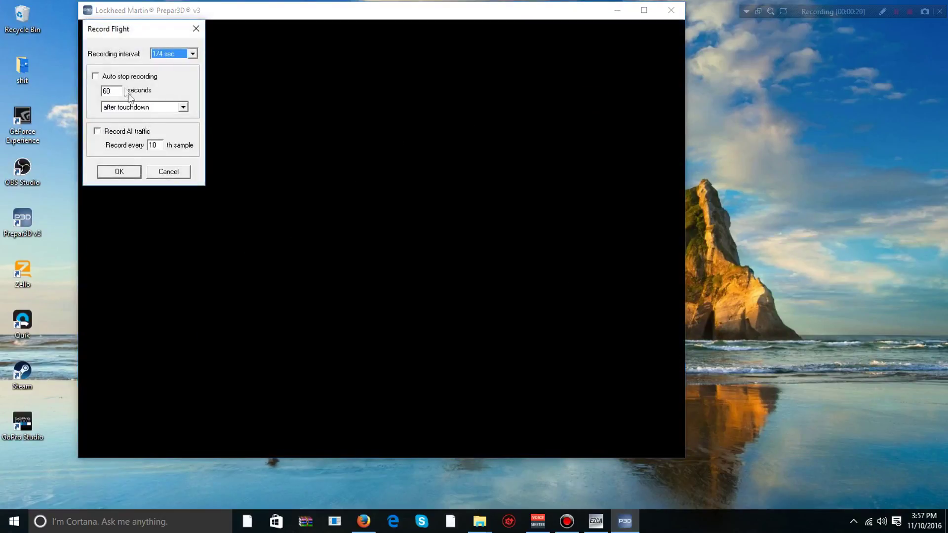
left_click_drag(127, 30, 407, 80)
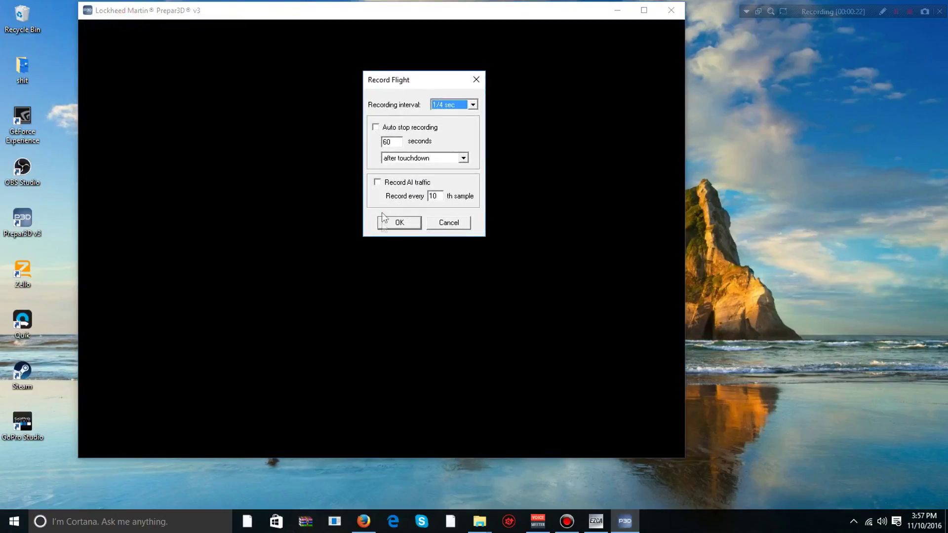
left_click(395, 223)
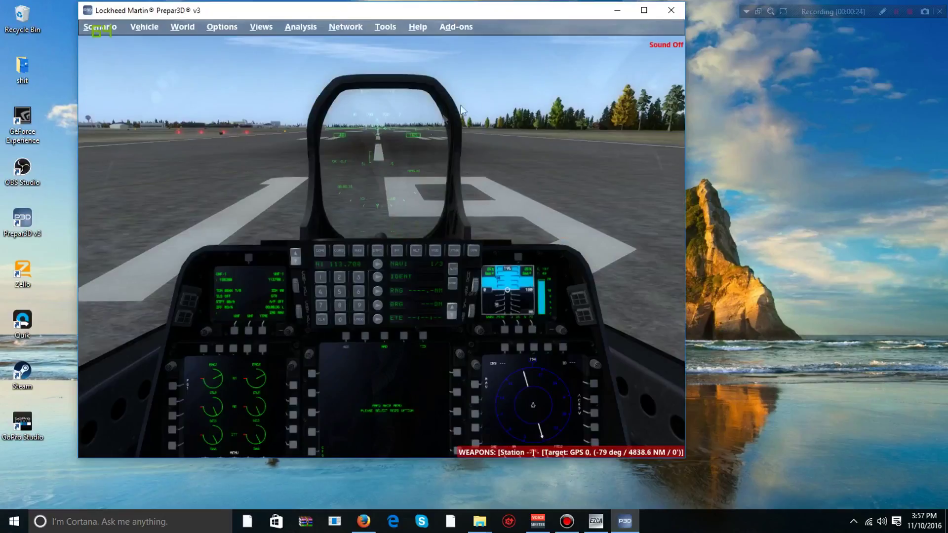
Move the F-22 in slew mode, then stop recording and save the recording.
key("shift+z")
key("shift+z")
key("y")
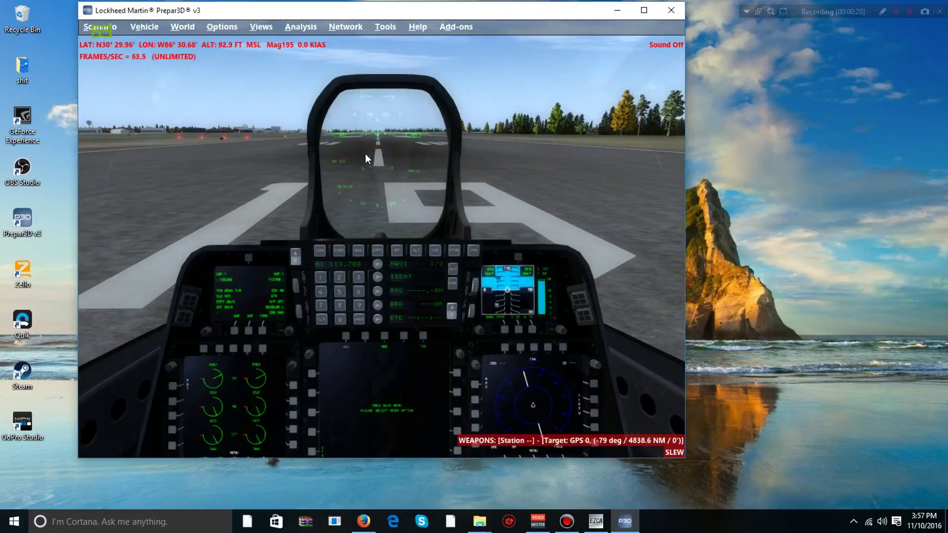
key("shift+z")
key("y")
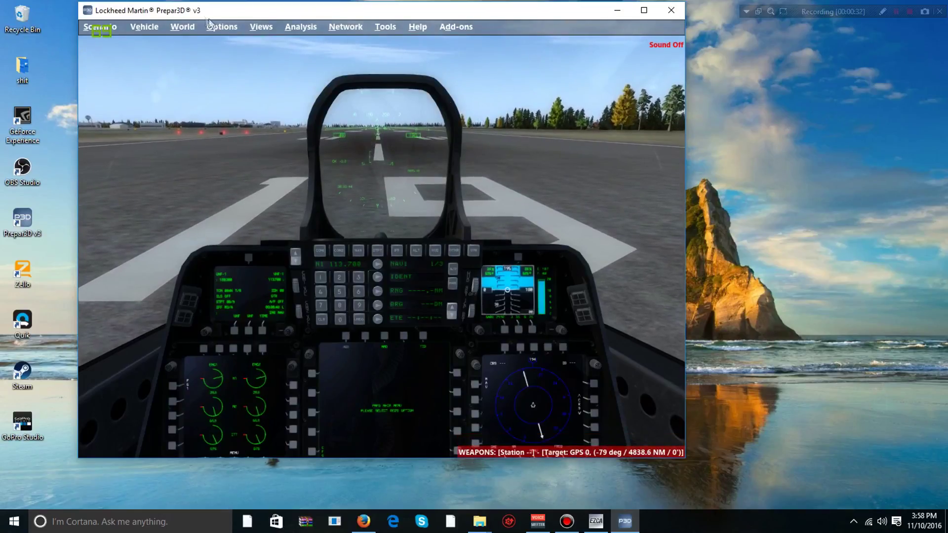
key("semicolon")
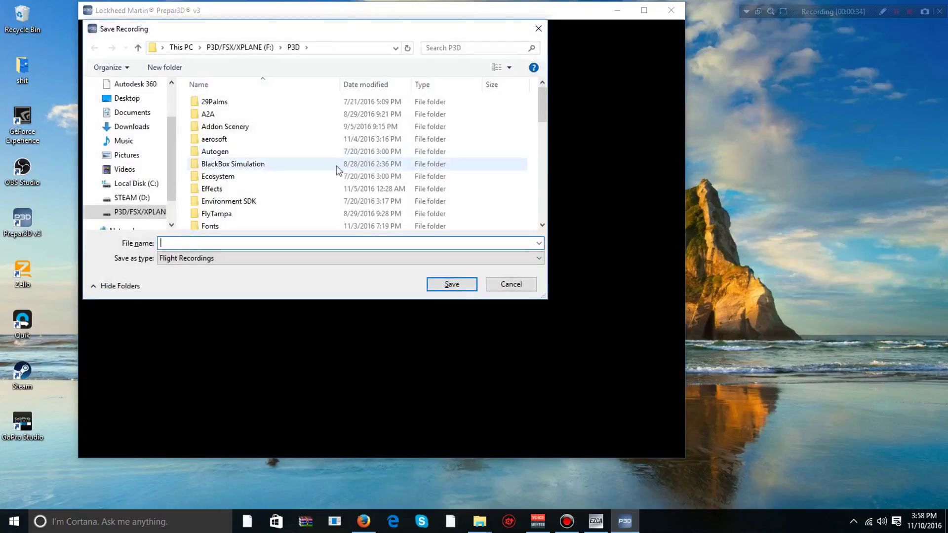
type("1")
key("Return")
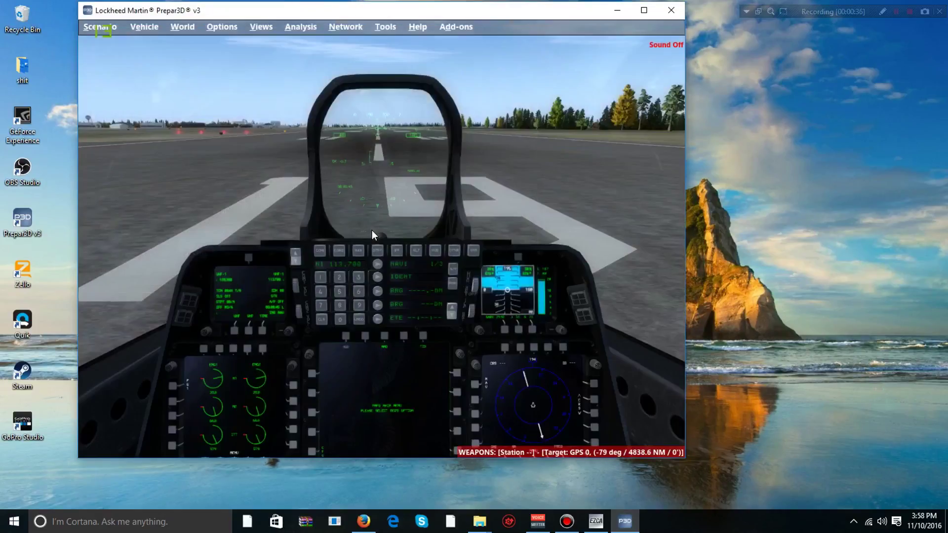
Replay the 1.frc recording via Add-ons > Recorder > Play and pause it.
left_click(457, 29)
mouse_move(467, 104)
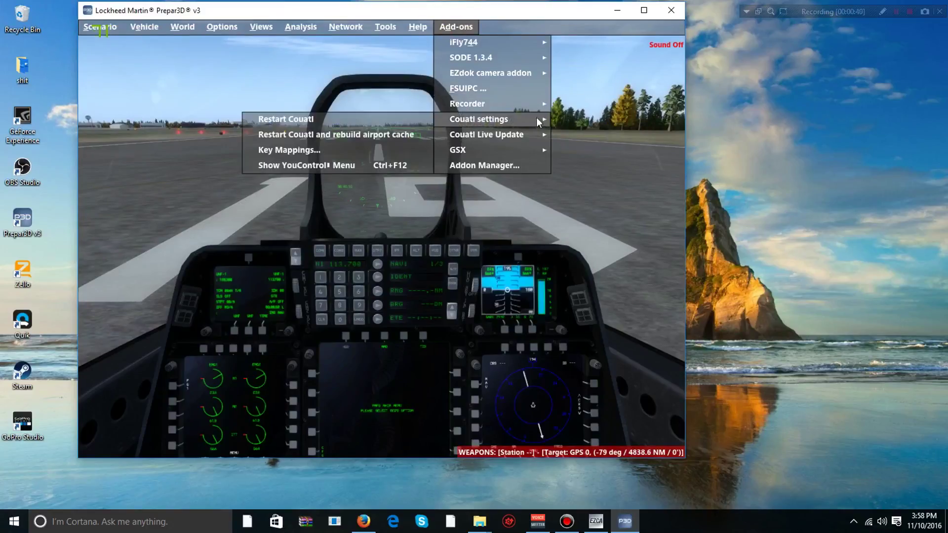
left_click(568, 119)
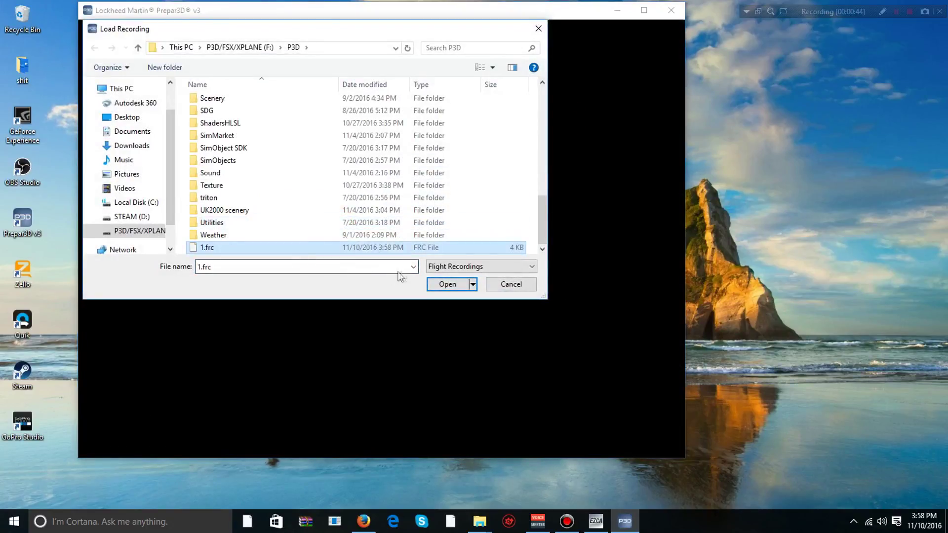
left_click(446, 284)
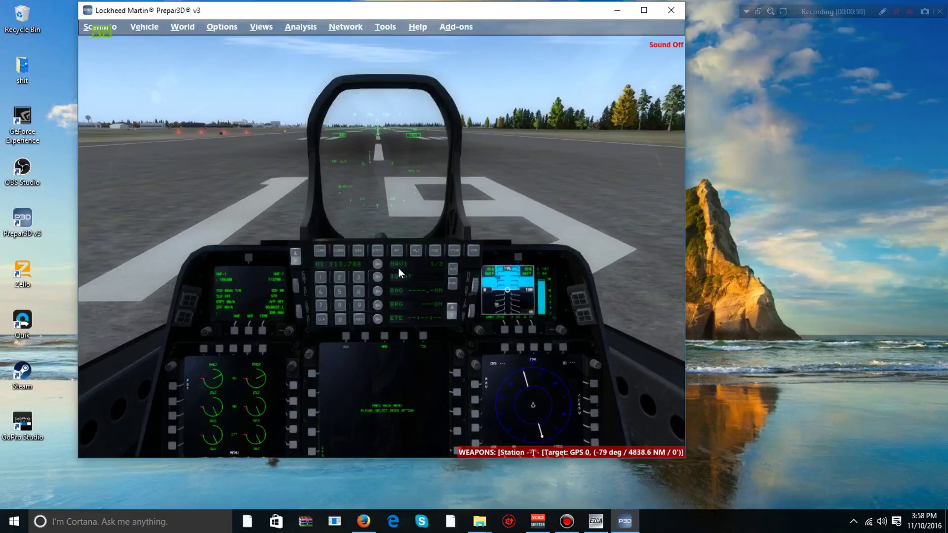
key("p")
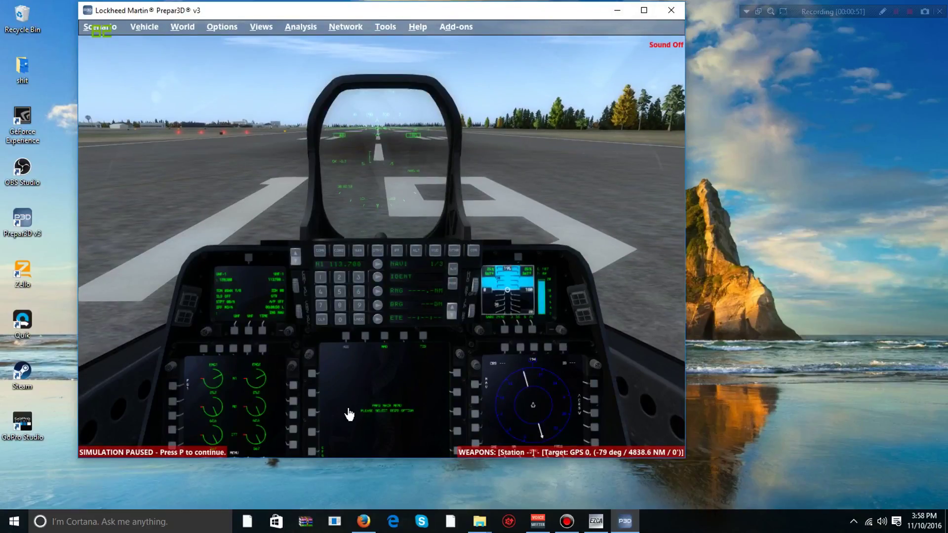
key("p")
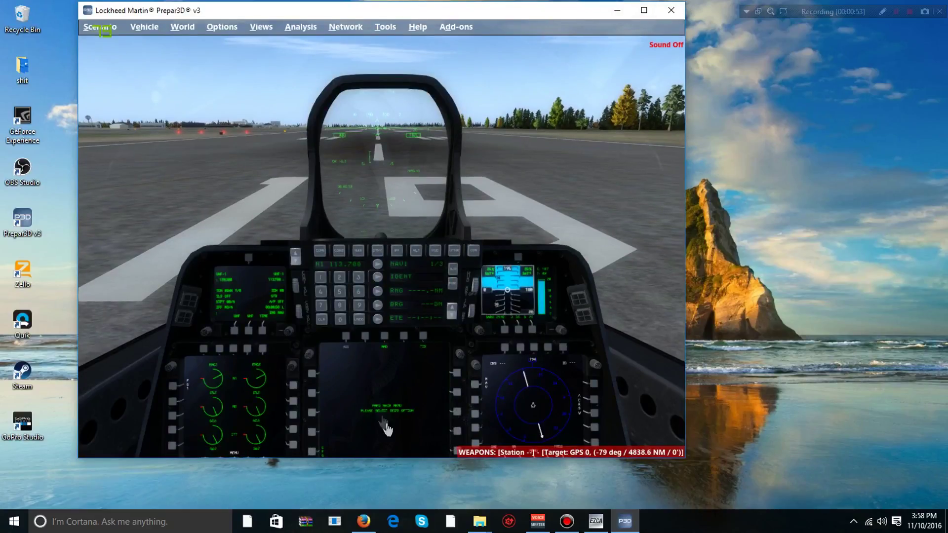